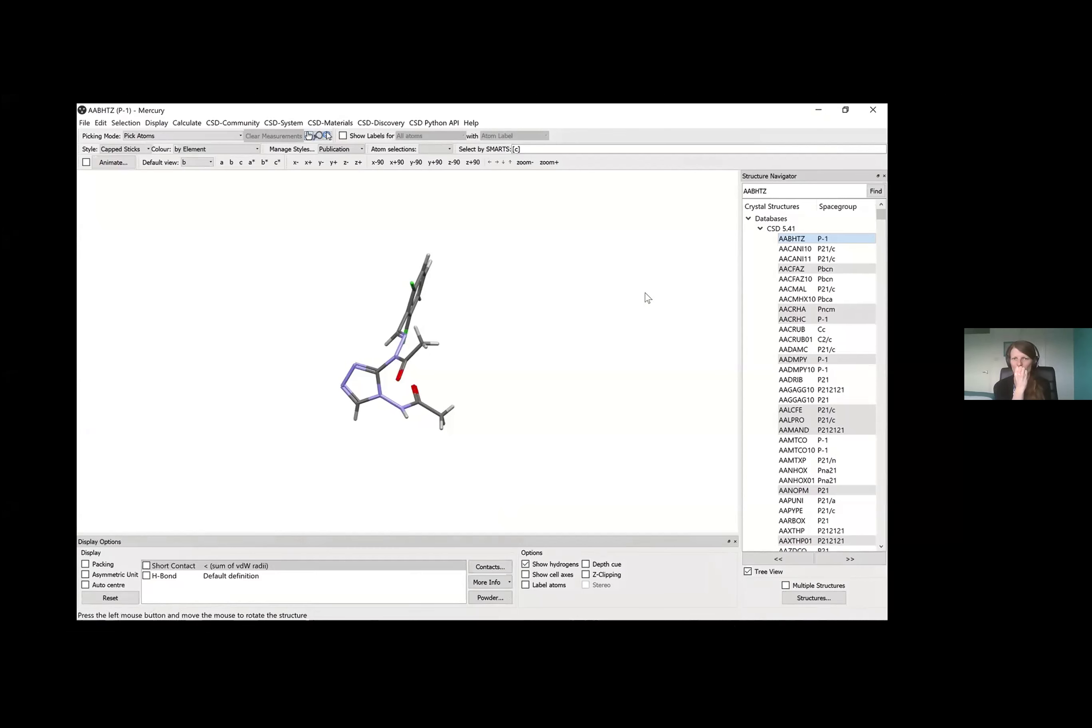
Load structure HXACAN01 from the database and open the Aromatics Analyser, moving its window clear of the molecule
double_click(776, 191)
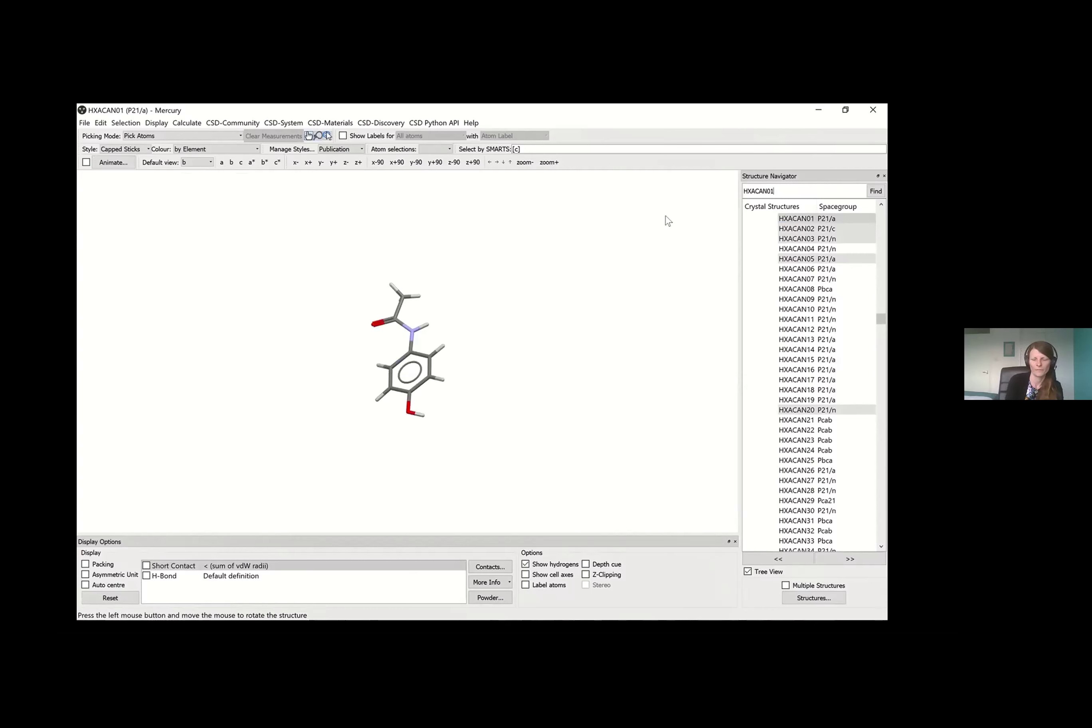
click(326, 125)
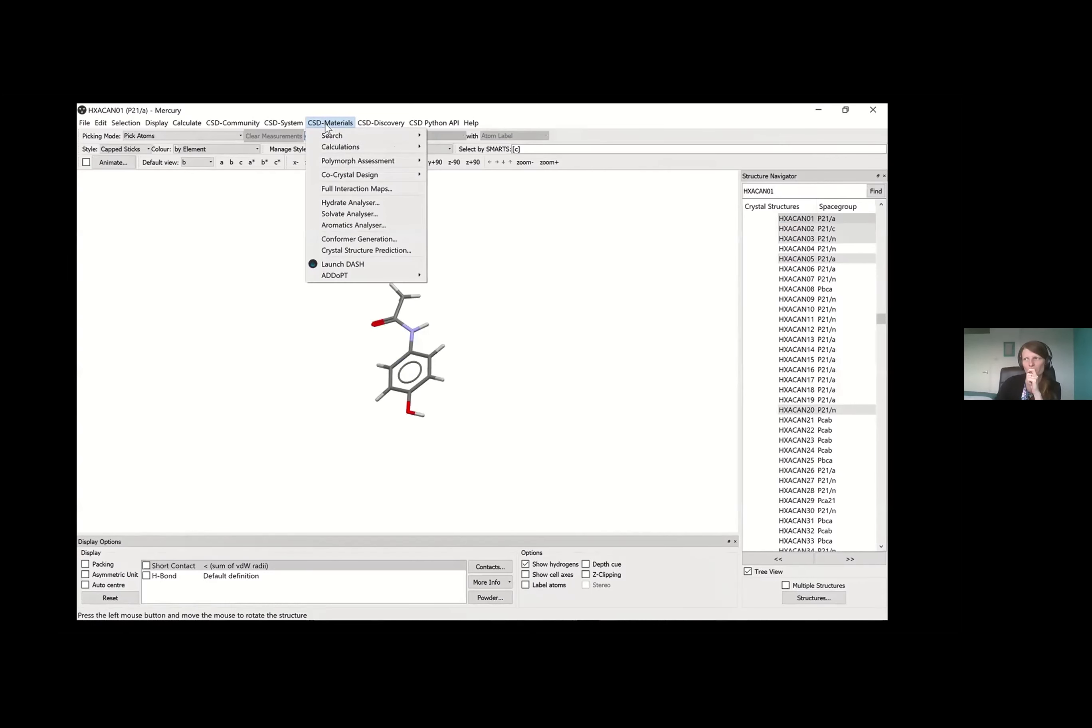
click(356, 226)
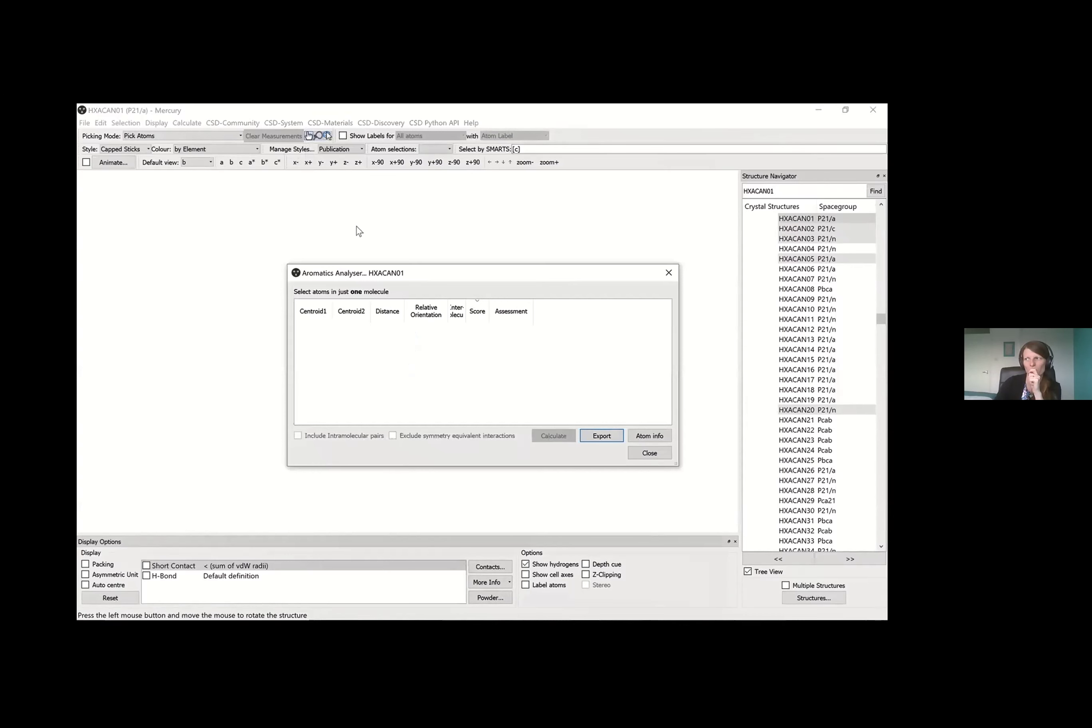
drag(436, 276, 620, 274)
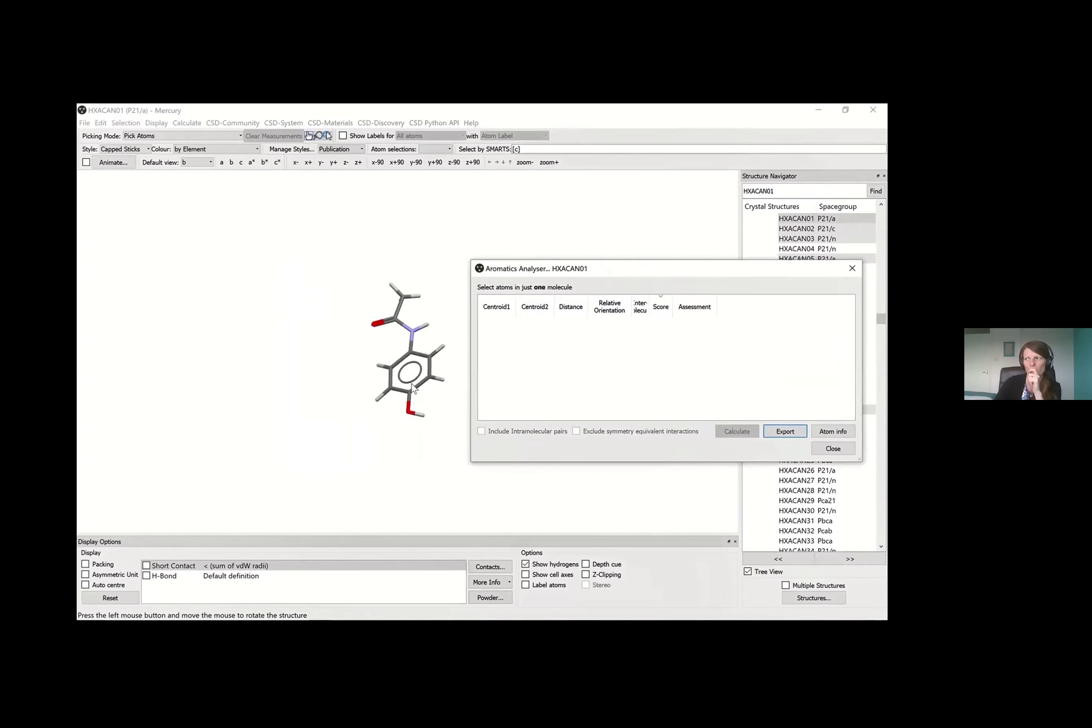
Select the whole HXACAN01 molecule and calculate its aromatic ring interactions
click(394, 395)
double_click(394, 394)
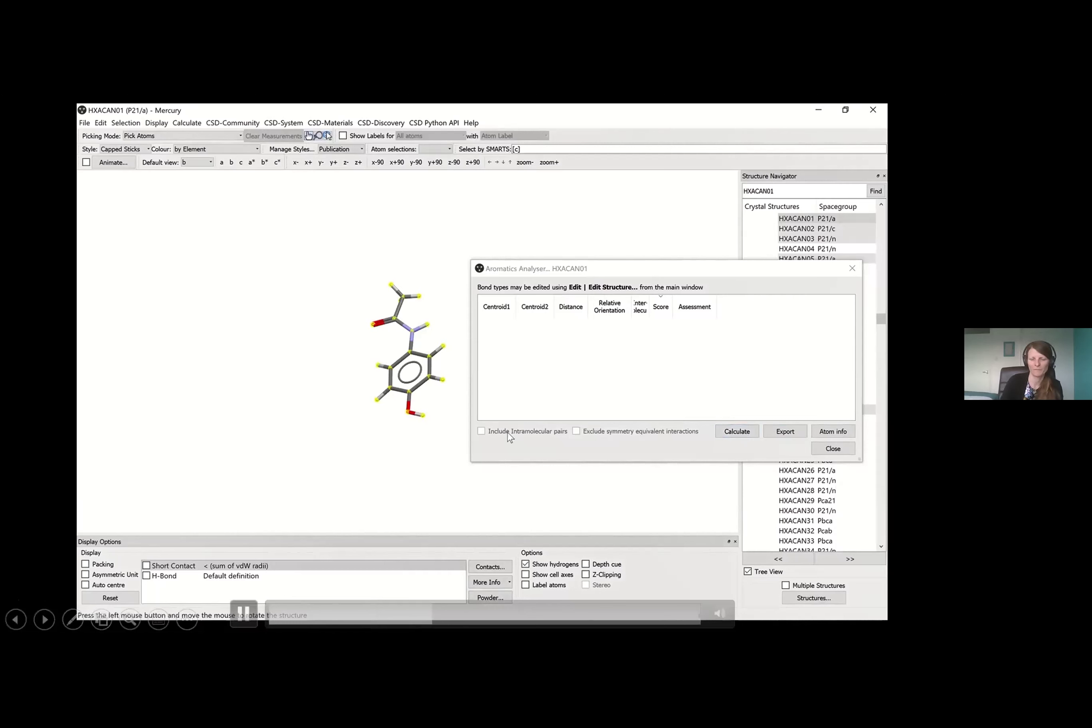
click(744, 436)
click(742, 432)
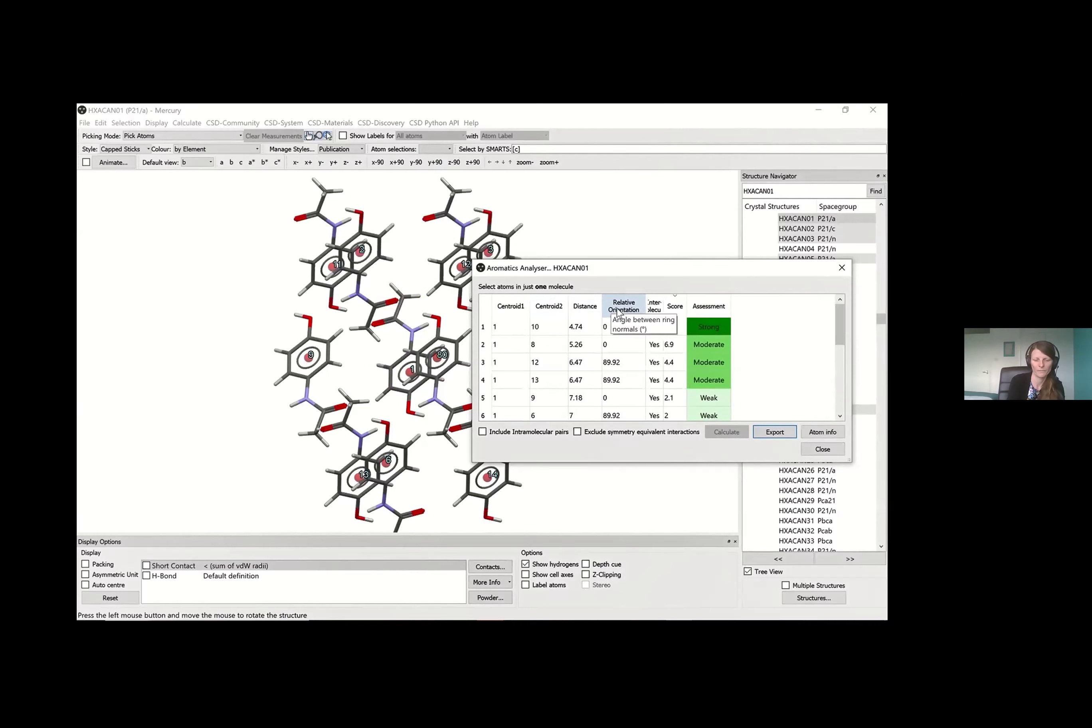
Fit the intermolecular column to its heading and highlight the pair of centroids 1 and 10 in the structure for inspection
double_click(663, 308)
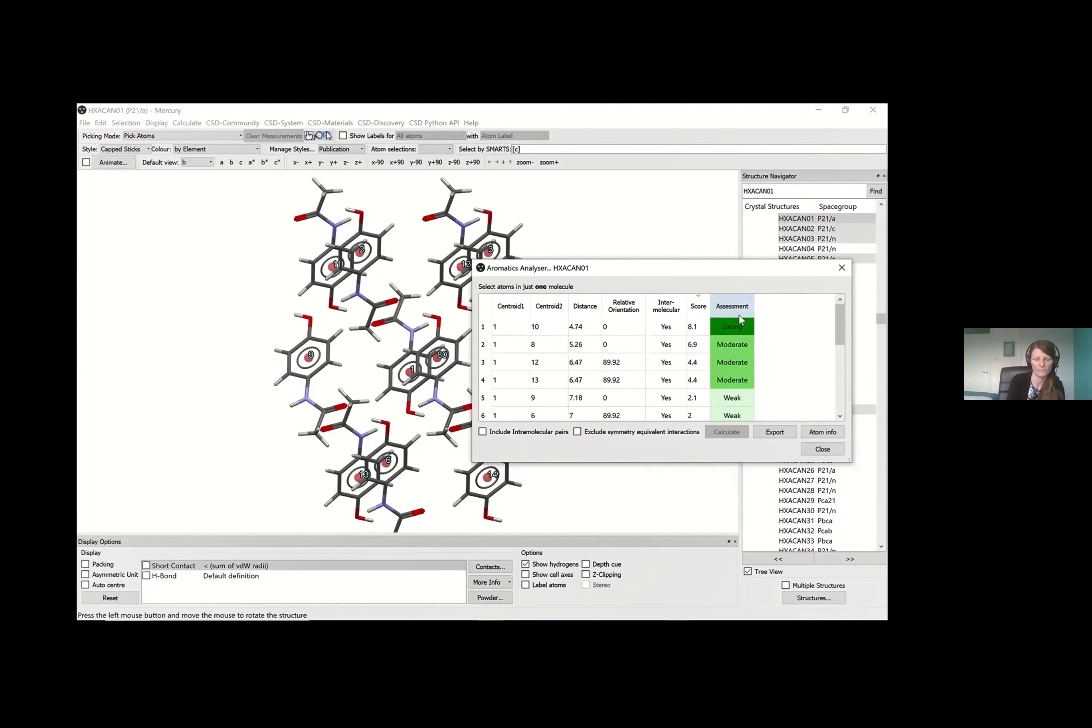
mouse_move(725, 303)
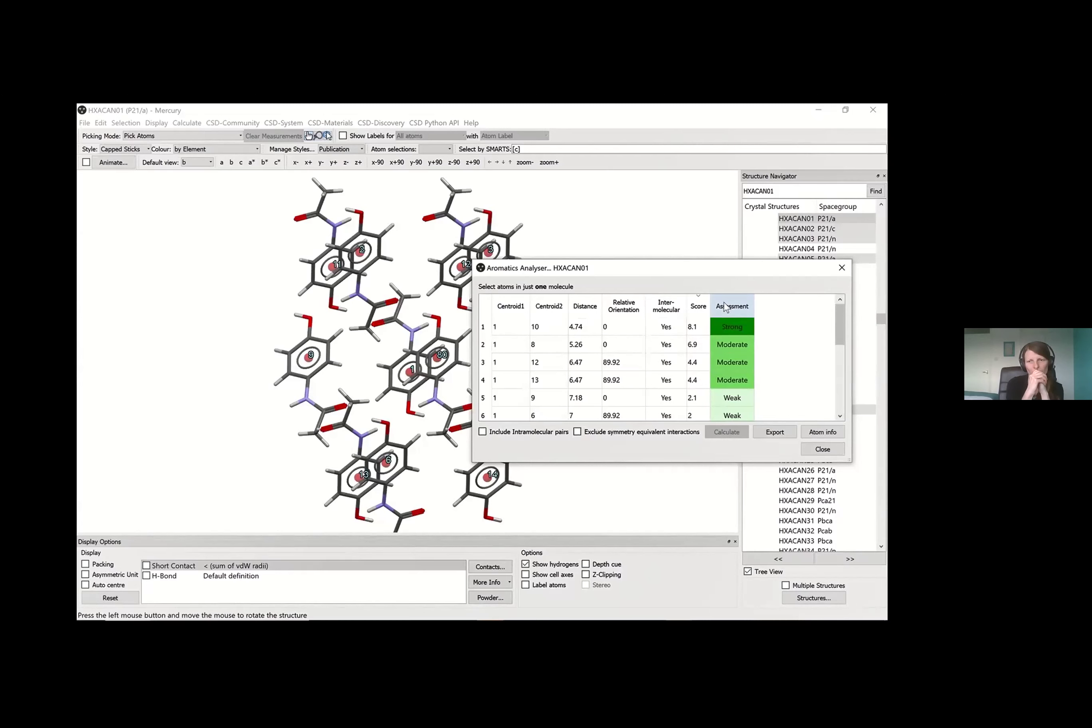
click(510, 332)
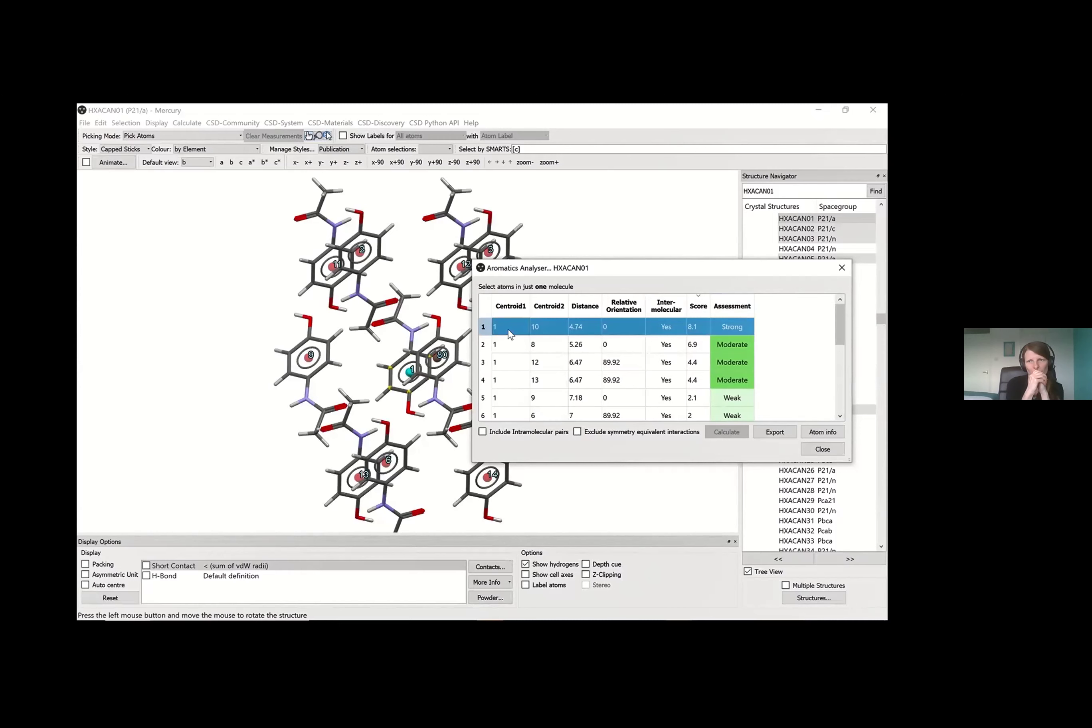
click(411, 383)
drag(410, 383, 434, 397)
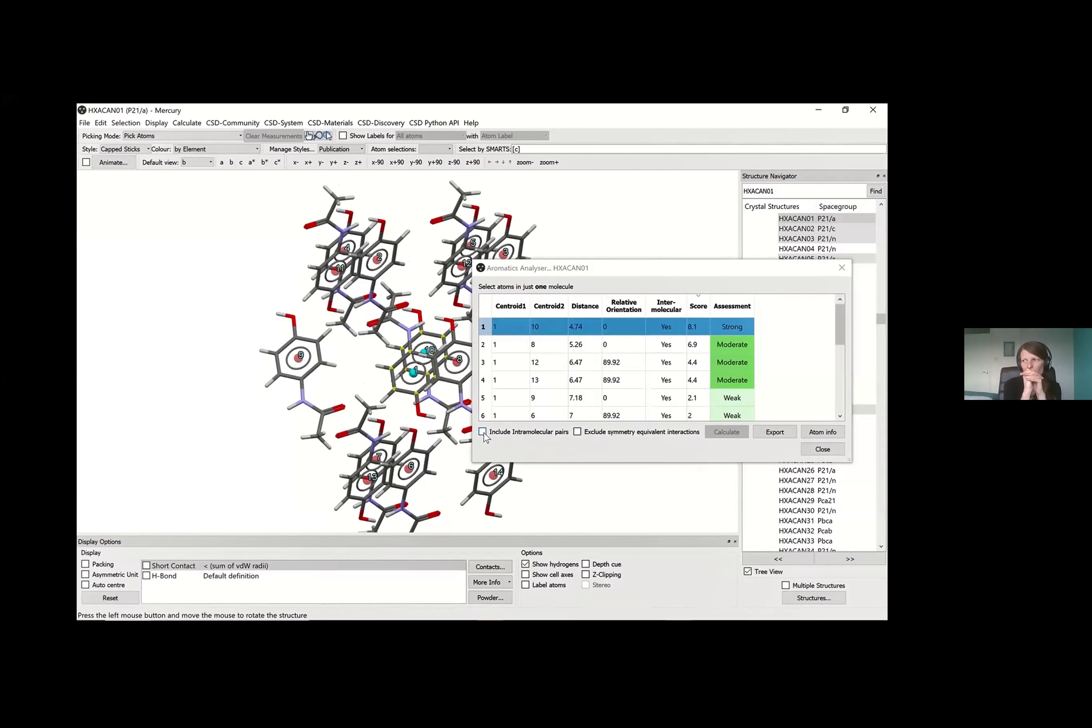
Check the results export option and view the atom-to-atom contact information for the selected pair of centroids 1 and 10
click(764, 431)
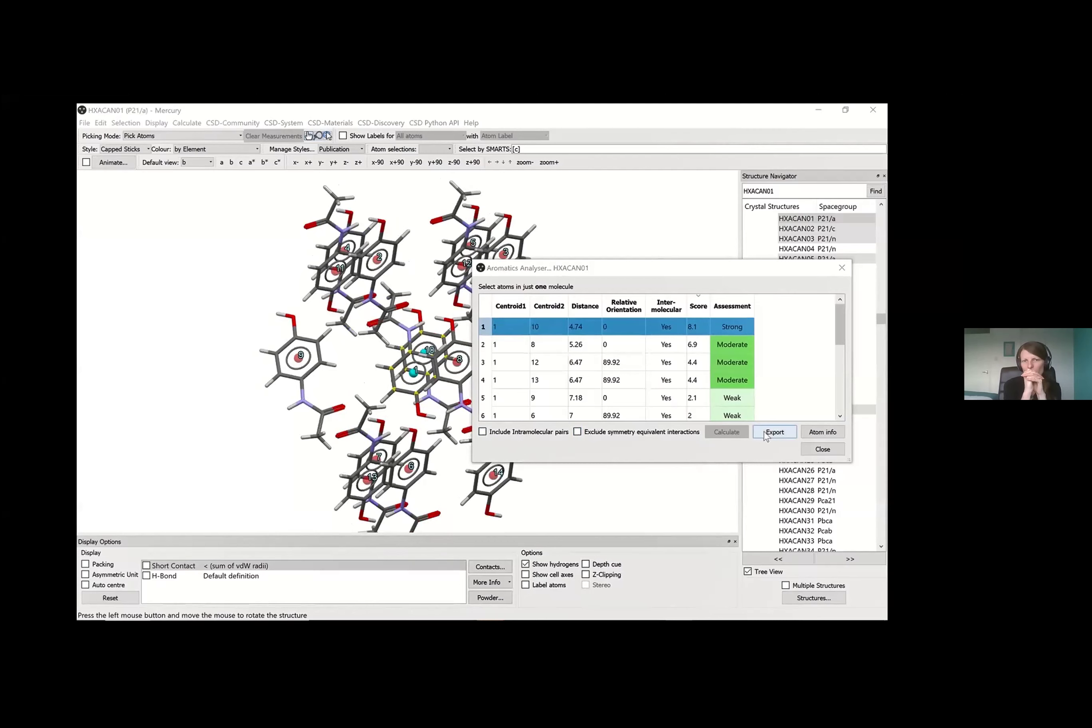
click(766, 437)
click(830, 285)
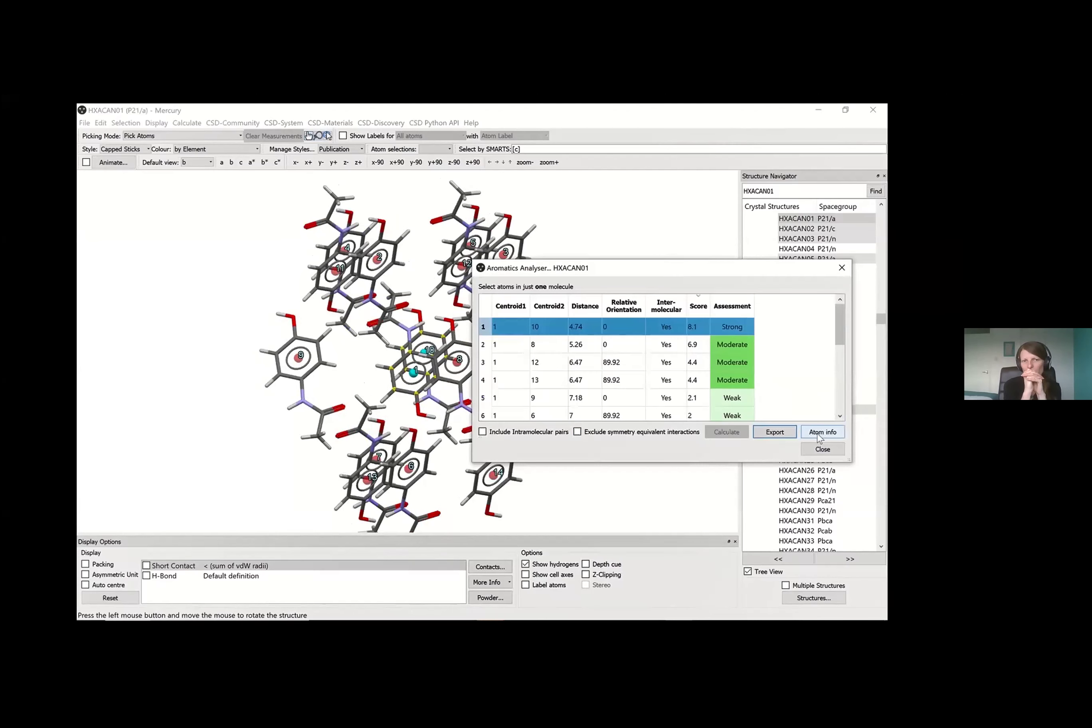
click(820, 434)
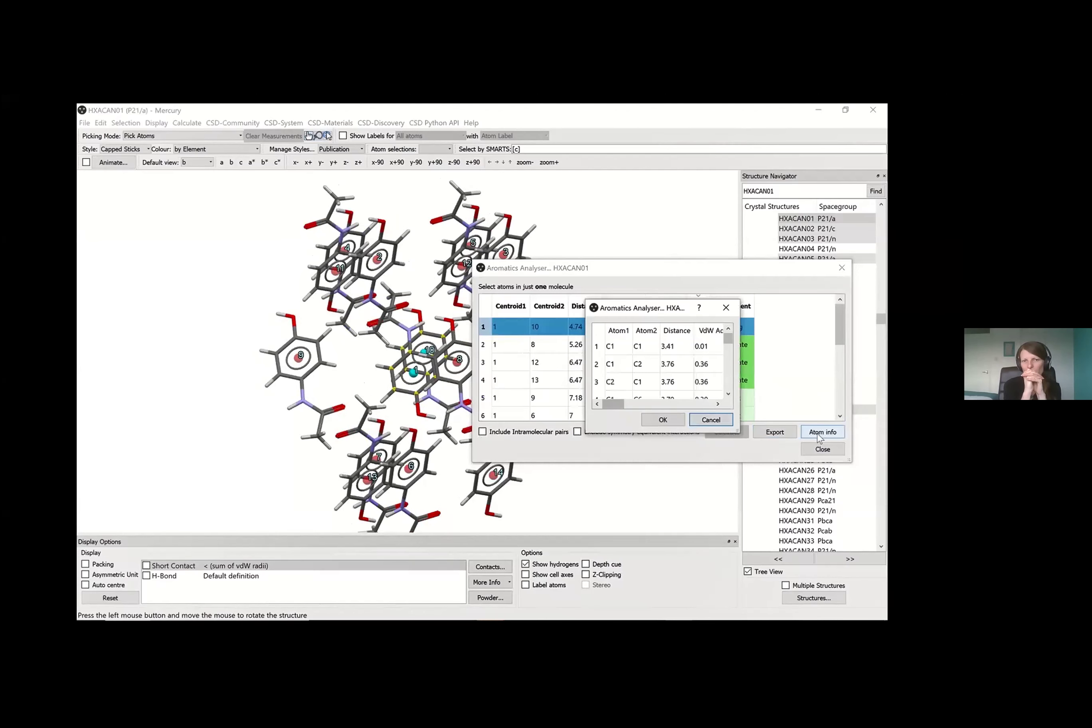
click(710, 419)
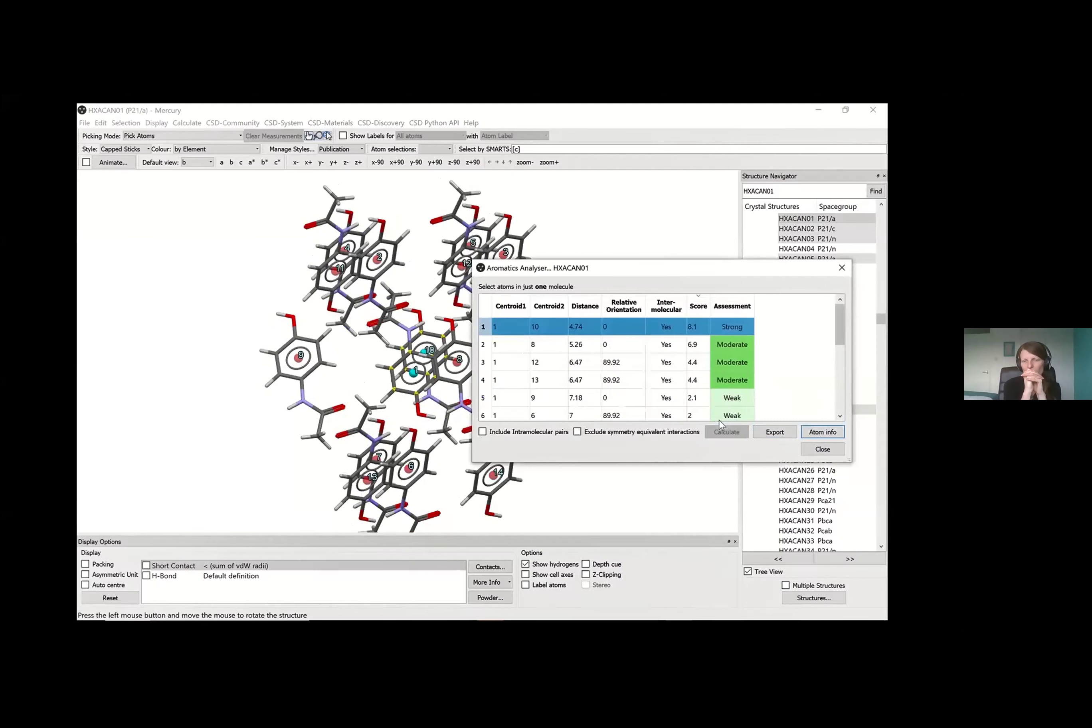
mouse_move(51, 618)
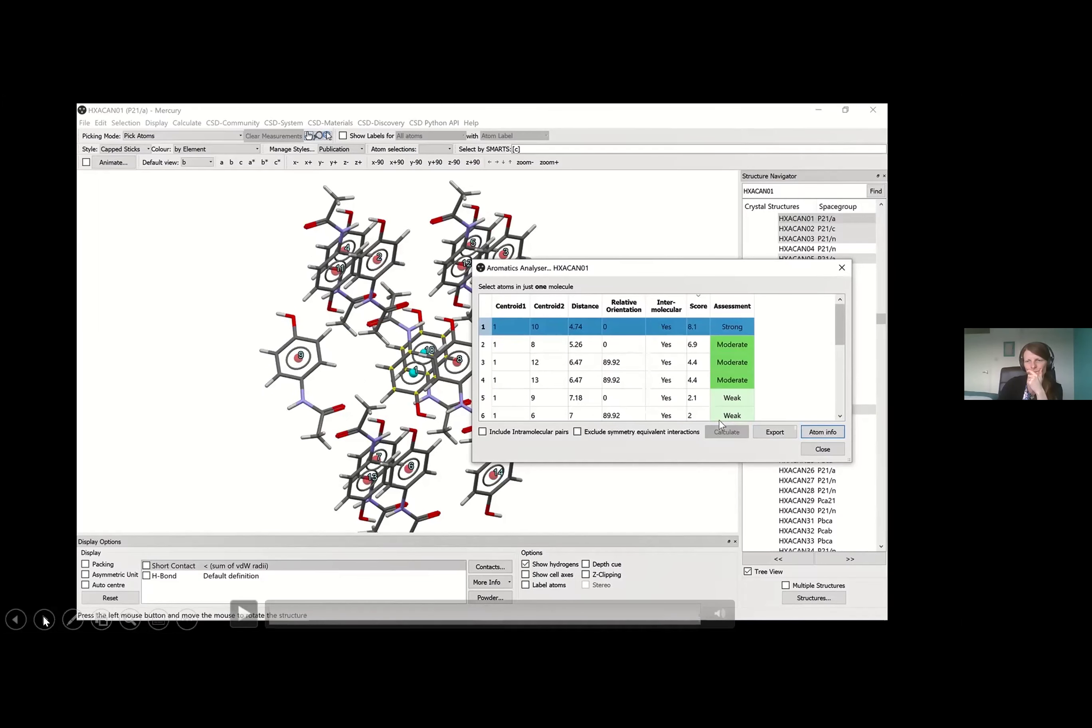
click(44, 620)
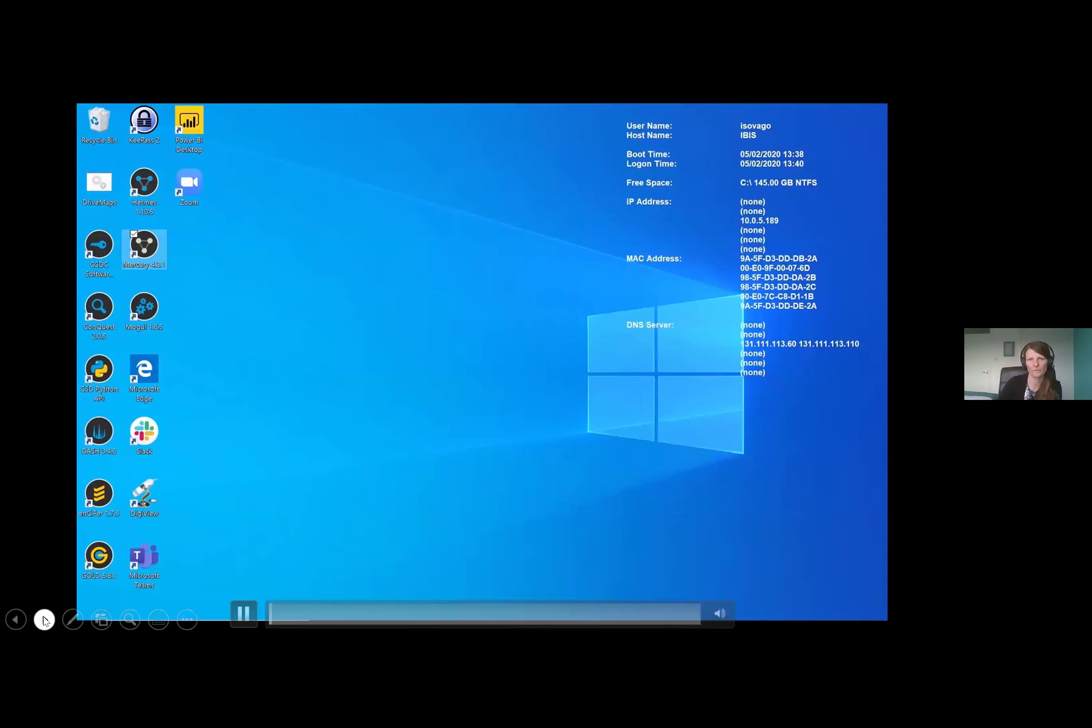
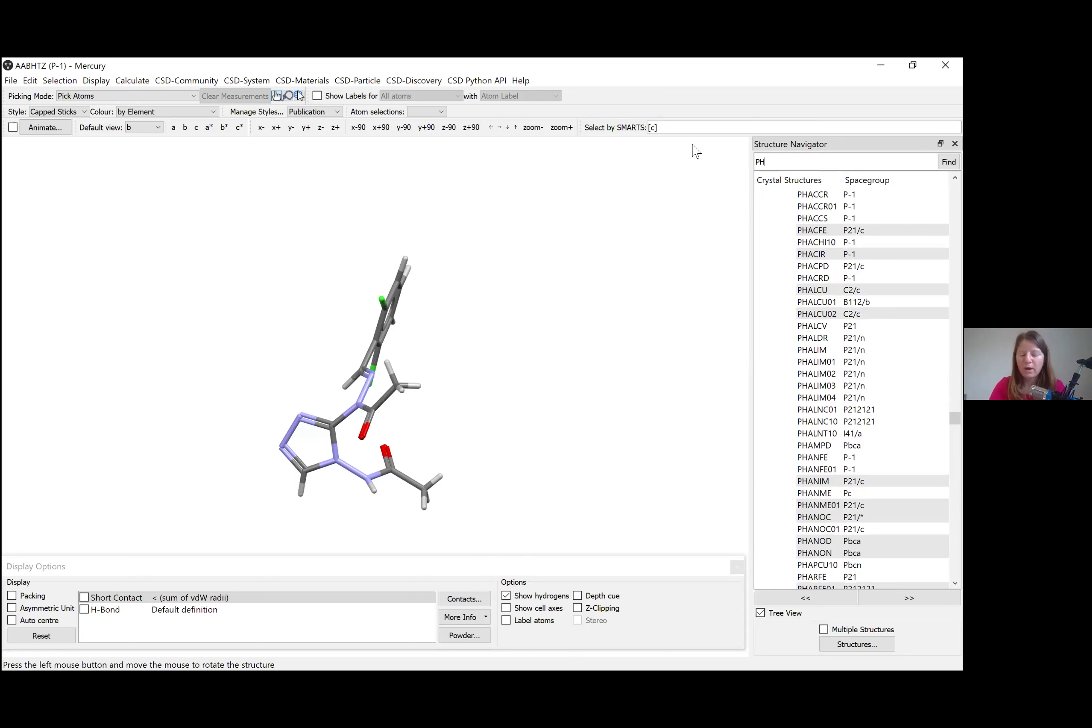
Find and load structure PHYDAN01 from the database, with both of its phenyl rings in clear view
text(A)
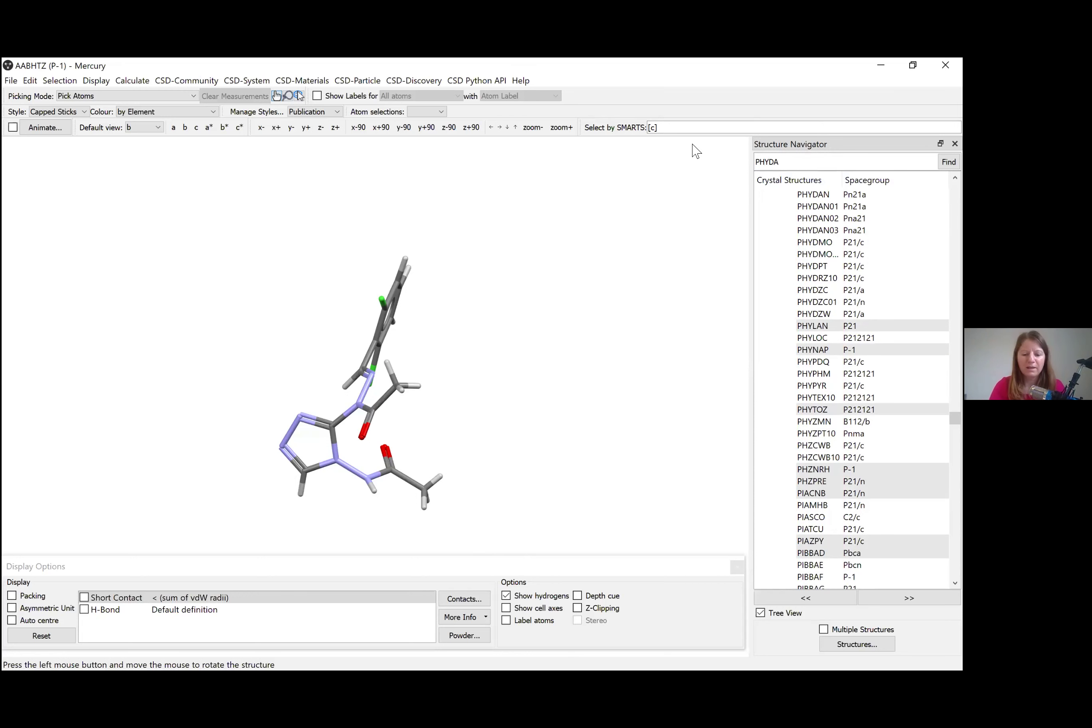
text(N01)
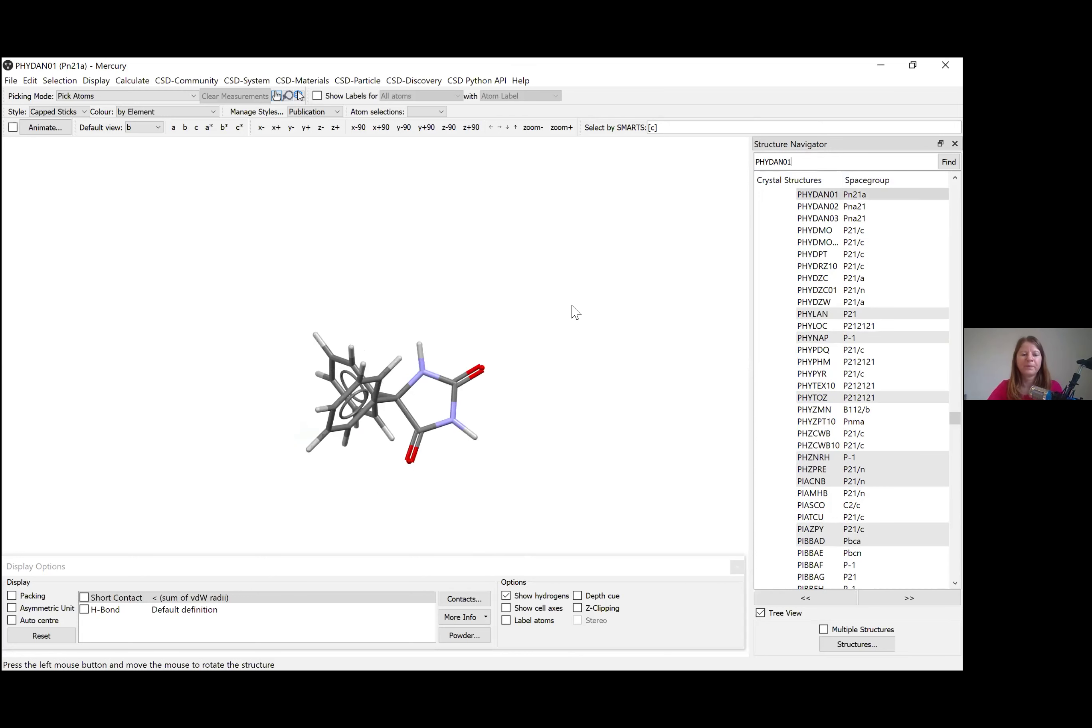
drag(566, 209, 462, 261)
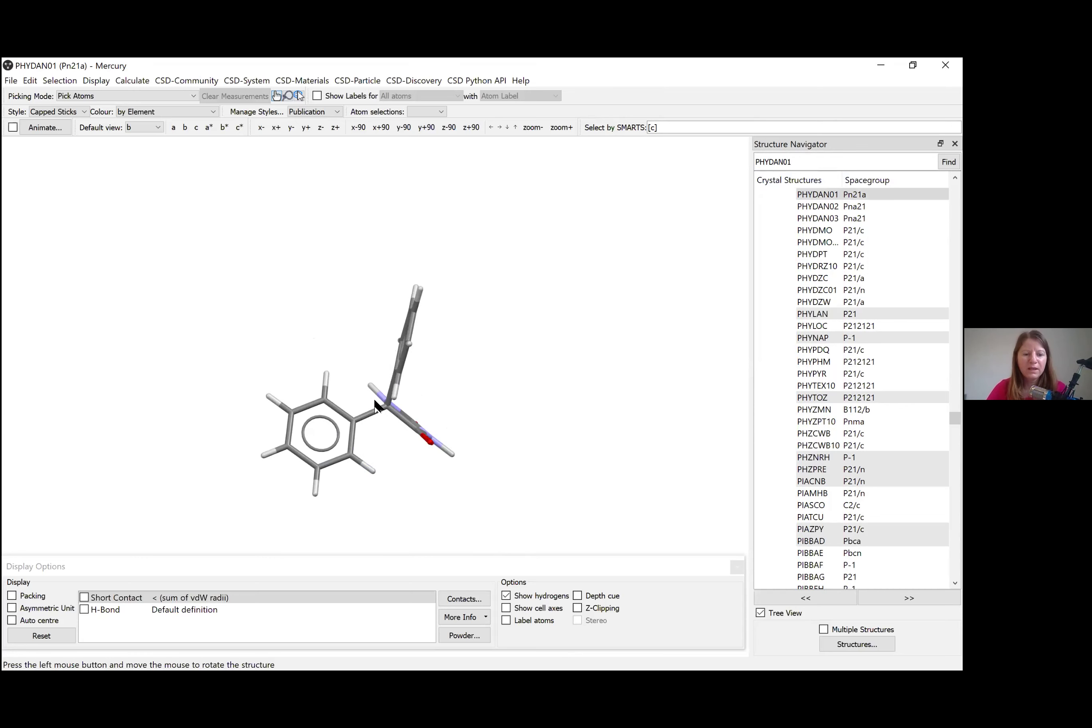
drag(323, 409, 378, 381)
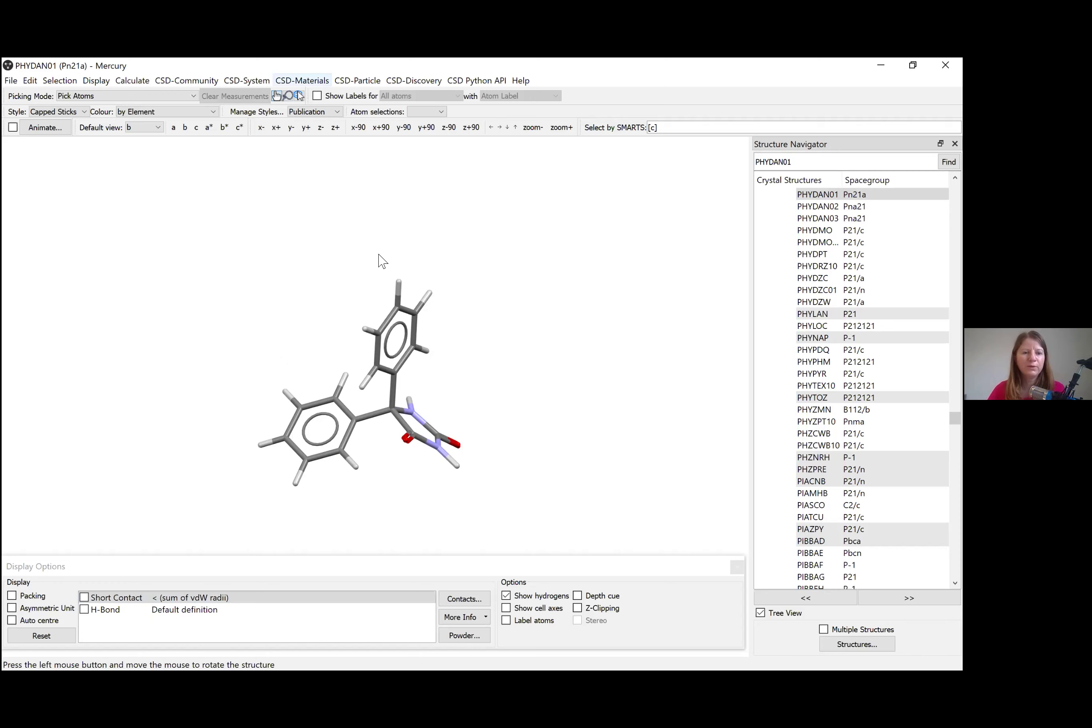
Open the Aromatics Analyser for PHYDAN01, enlarging its window and placing it clear of the molecule
click(322, 80)
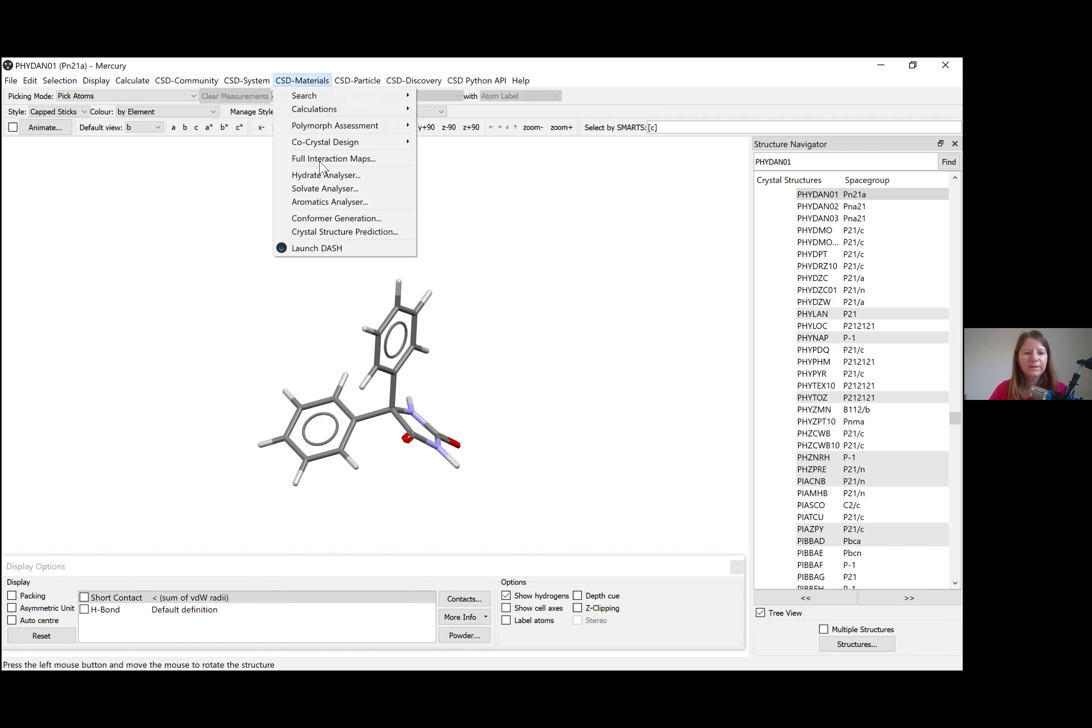
click(338, 202)
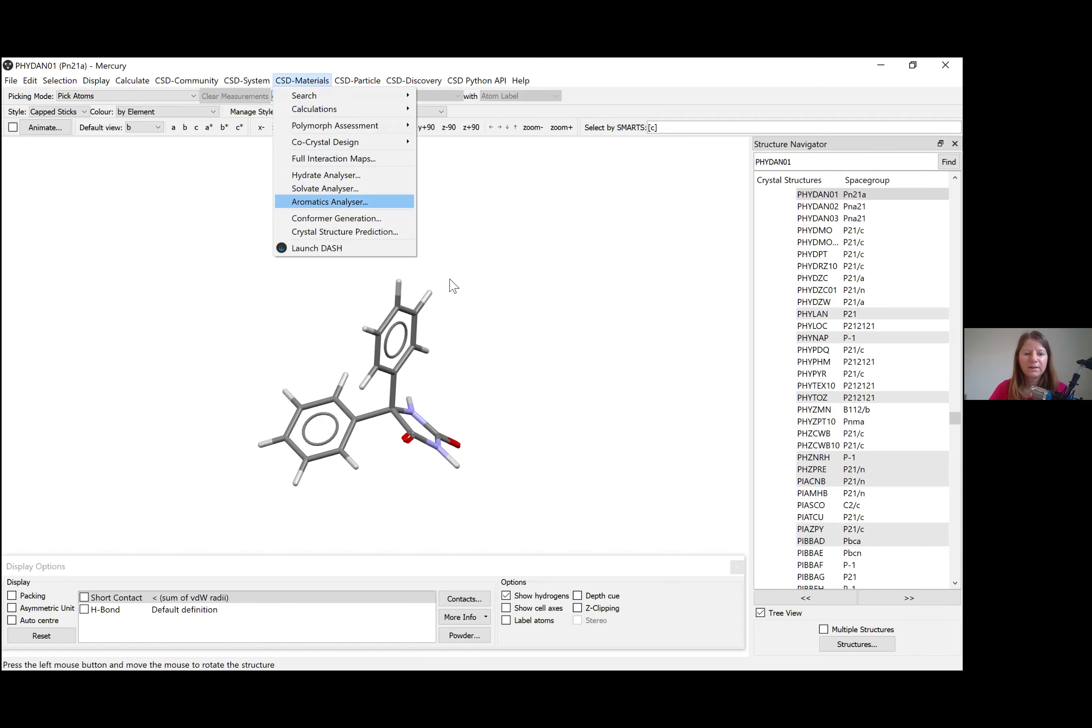
drag(699, 421, 714, 553)
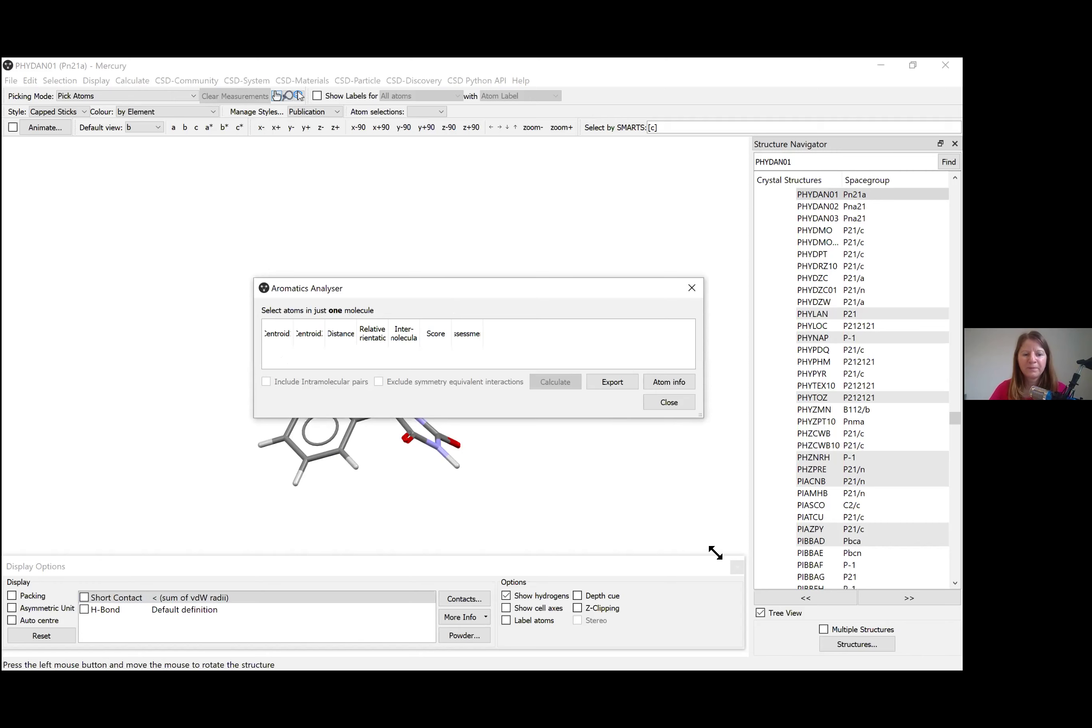
drag(423, 289, 649, 192)
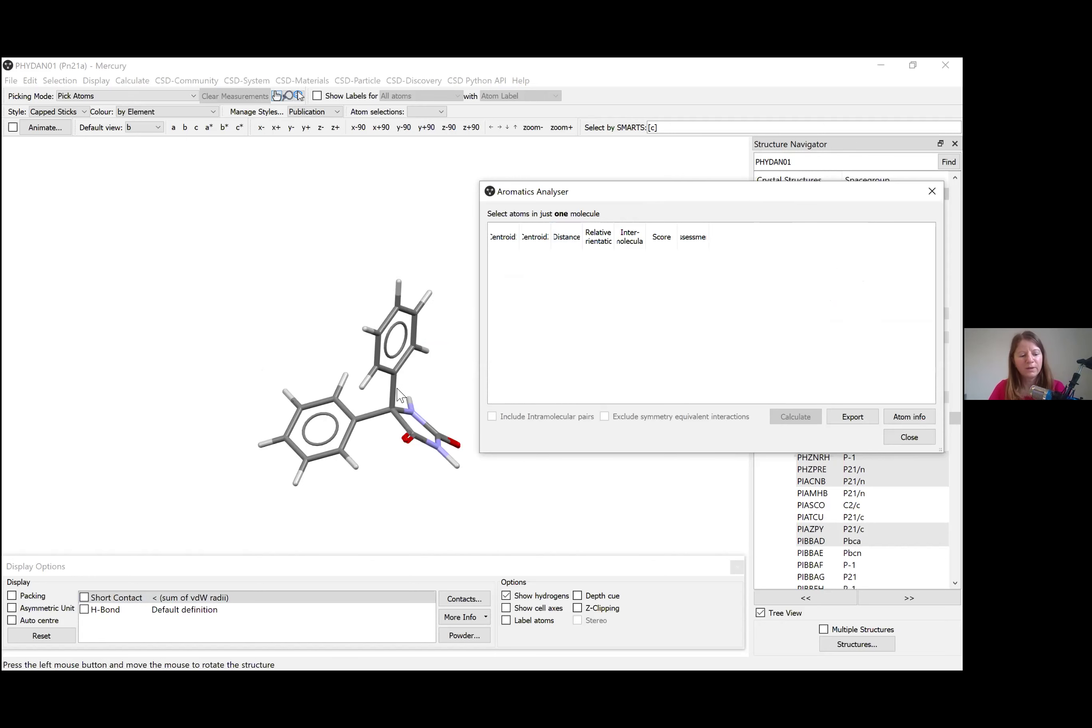
Select the whole PHYDAN01 molecule, calculate its aromatic ring interactions and inspect the resulting ring packing
double_click(343, 452)
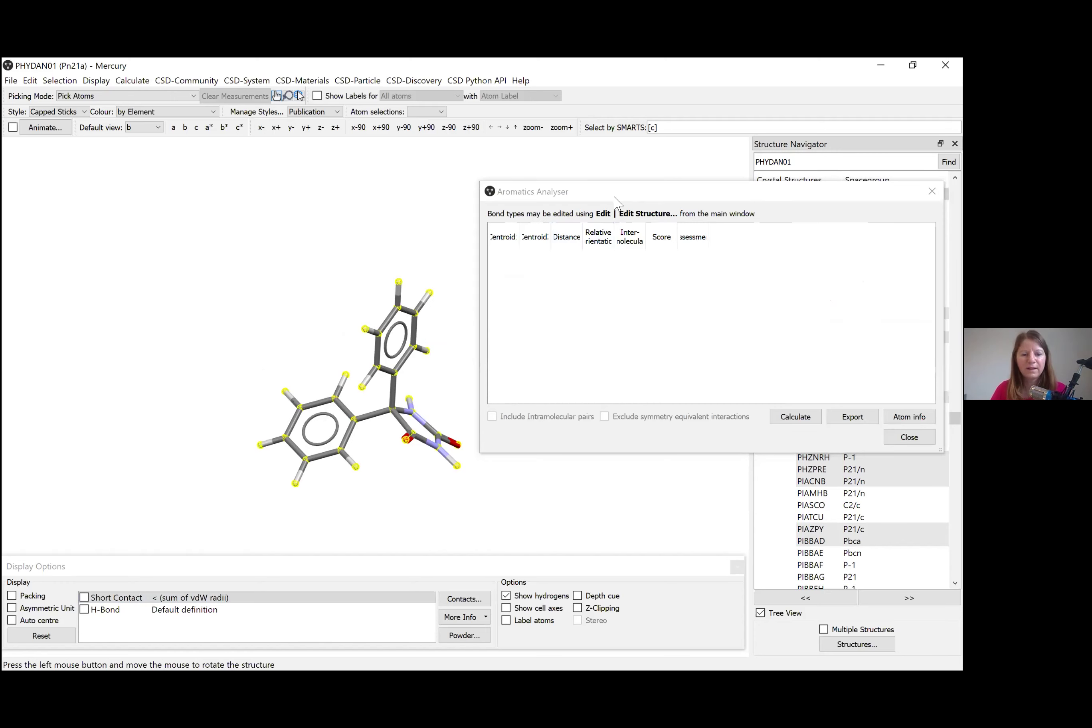
click(798, 416)
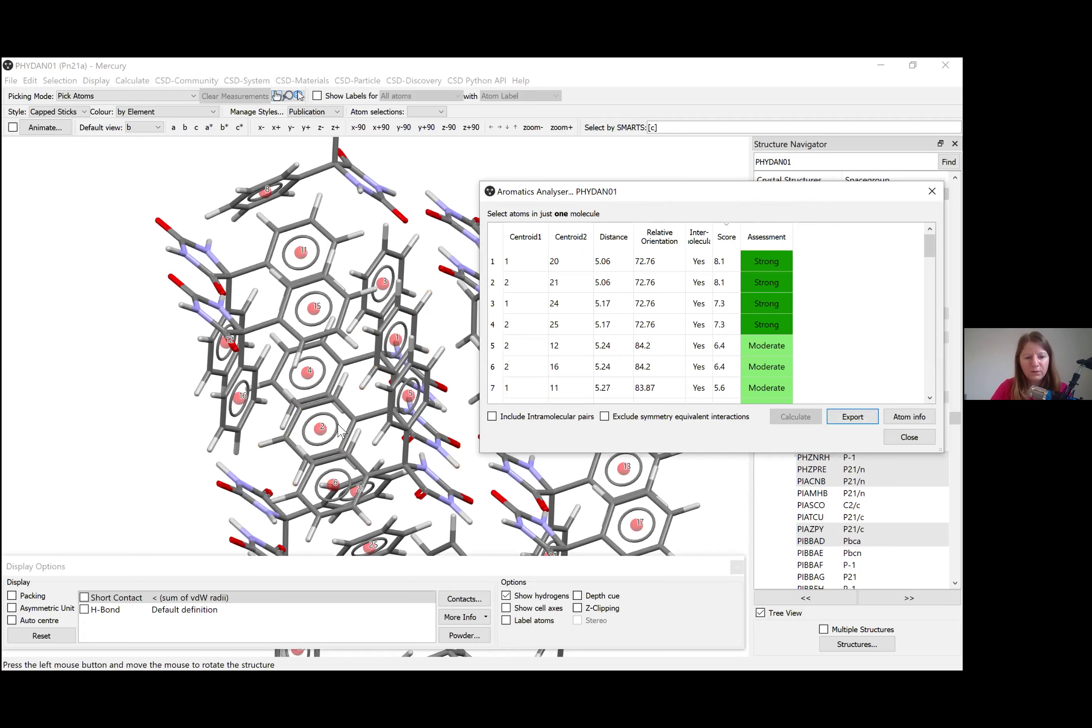
drag(312, 425, 310, 418)
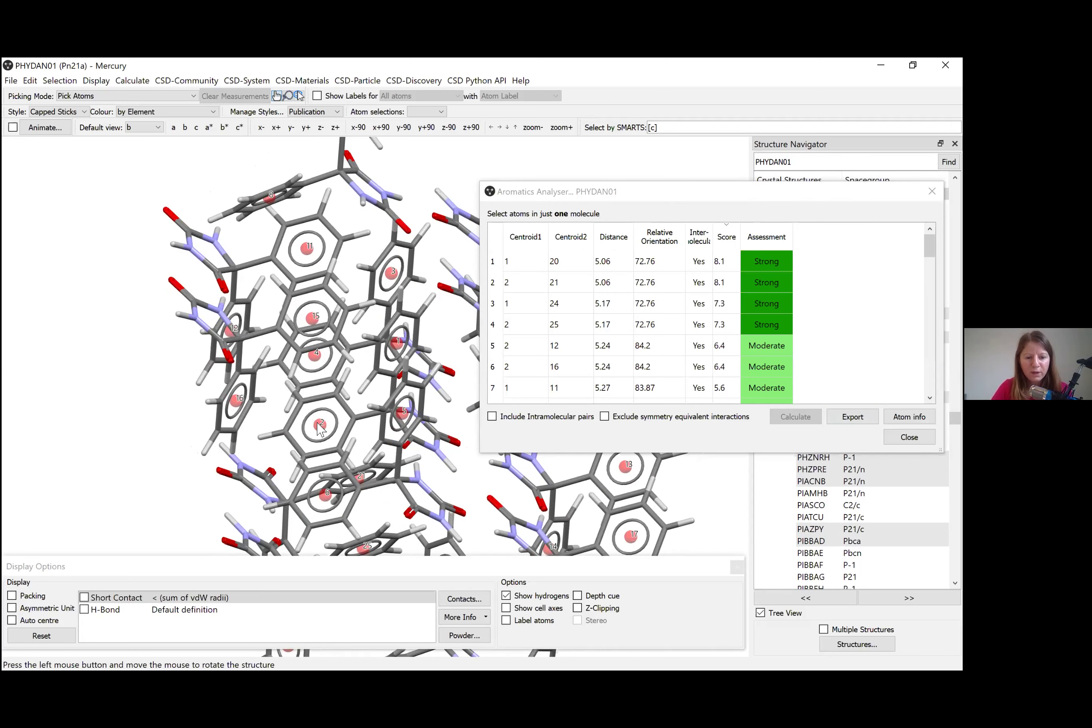
drag(264, 369, 412, 400)
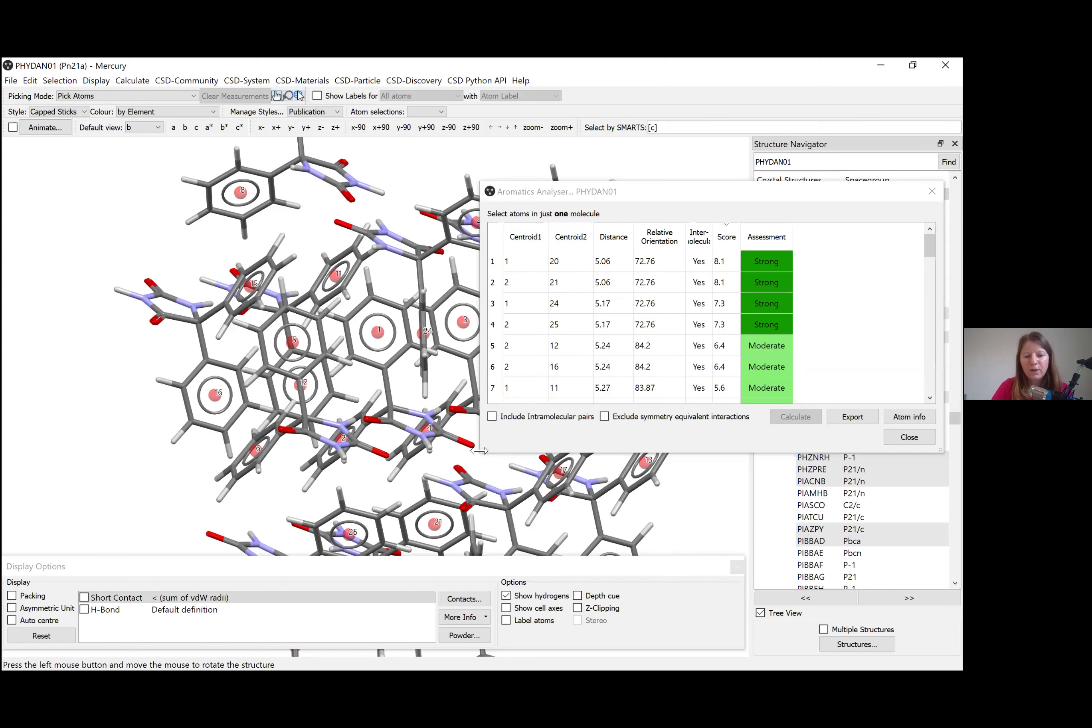
Enlarge the analyser window to show more result rows and display the whole packing in Wireframe style
drag(482, 455, 496, 529)
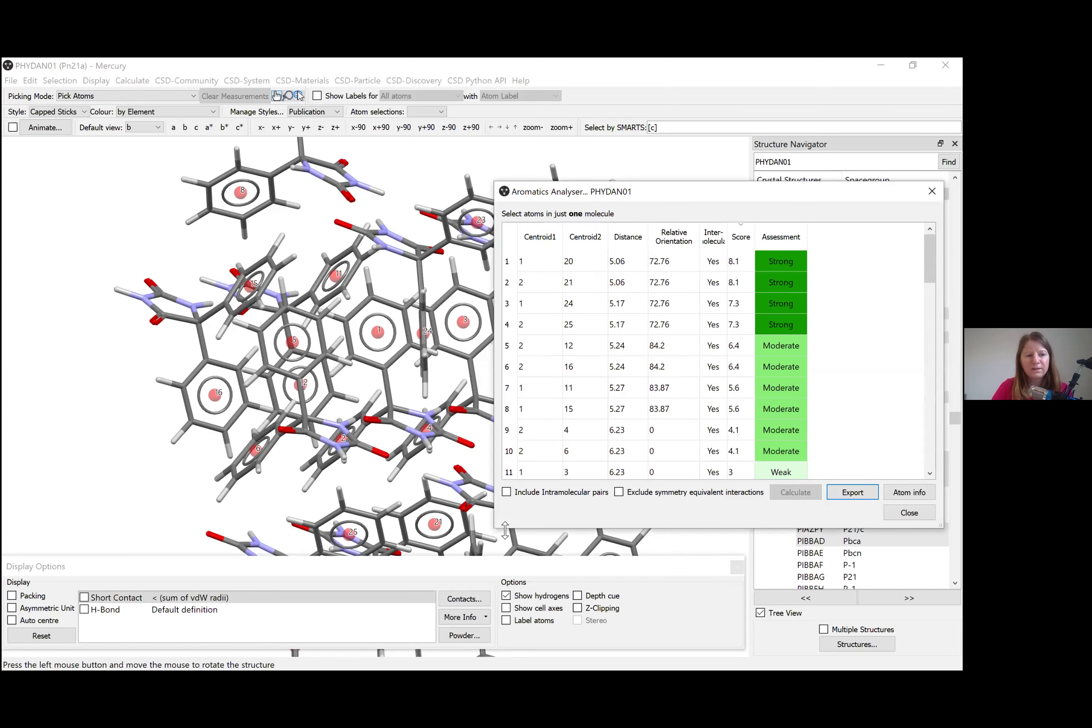
click(84, 113)
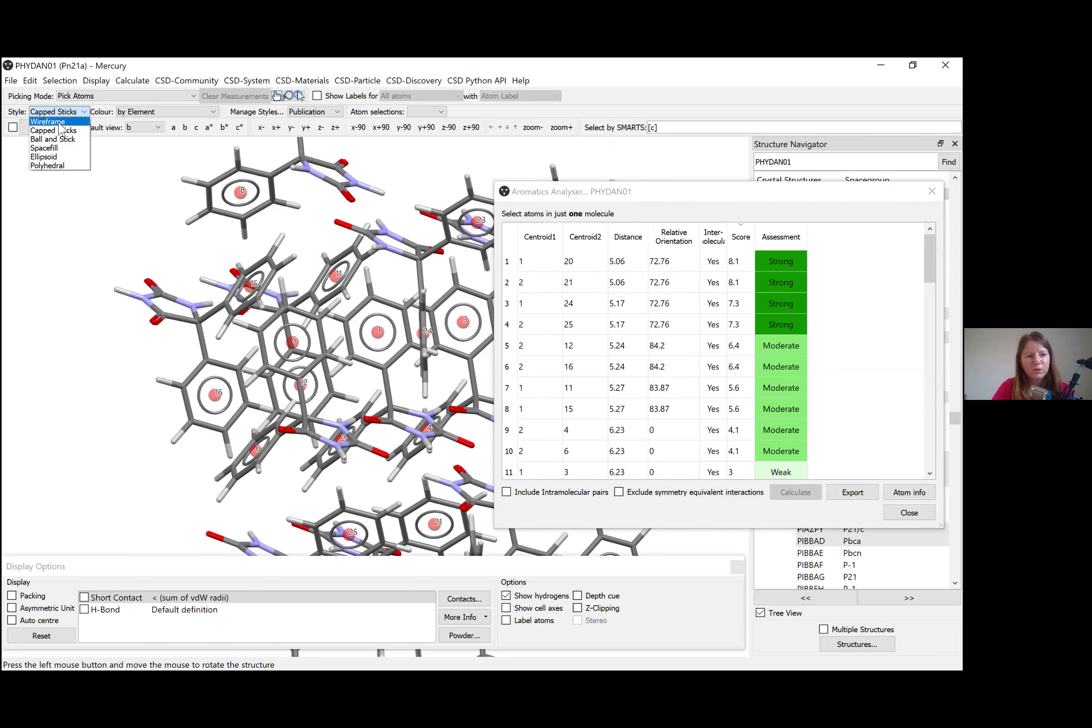
click(57, 122)
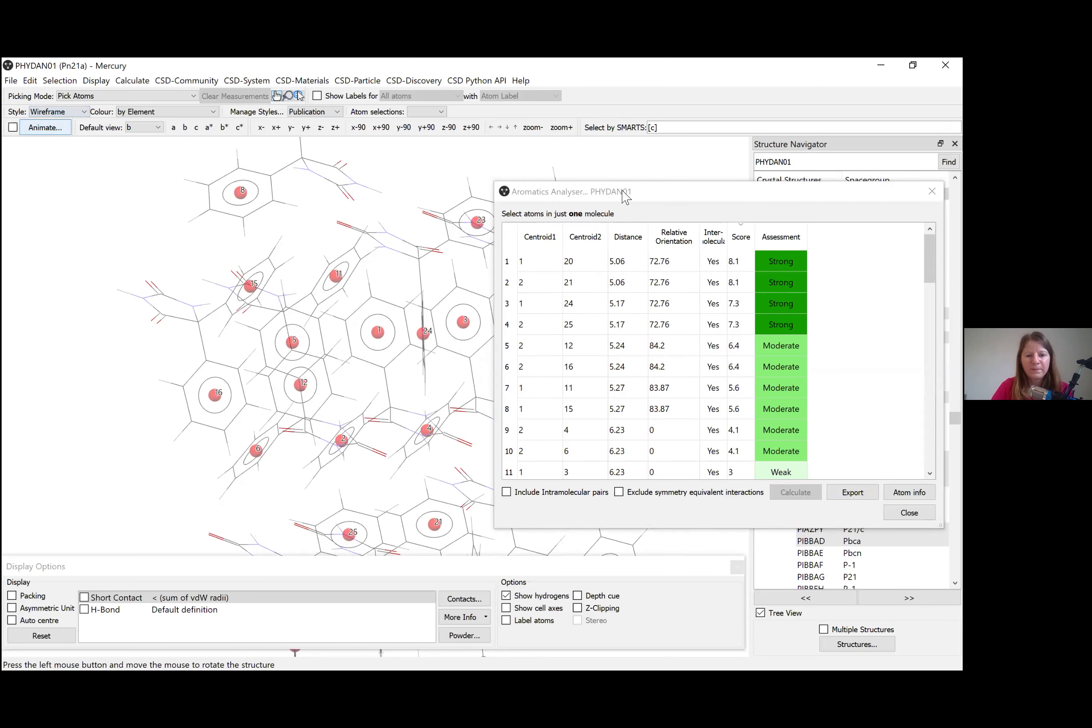
Highlight the interaction between centroids 1 and 20 and display its two selected rings in Capped Sticks style
click(544, 268)
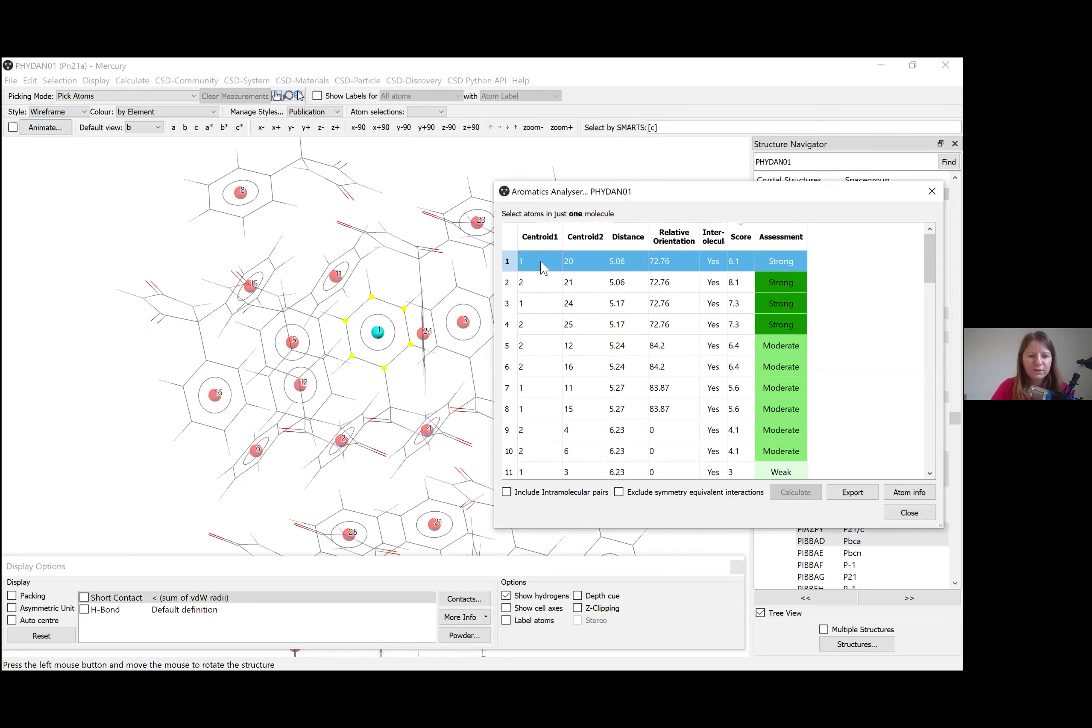
drag(650, 199, 747, 175)
drag(474, 340, 169, 216)
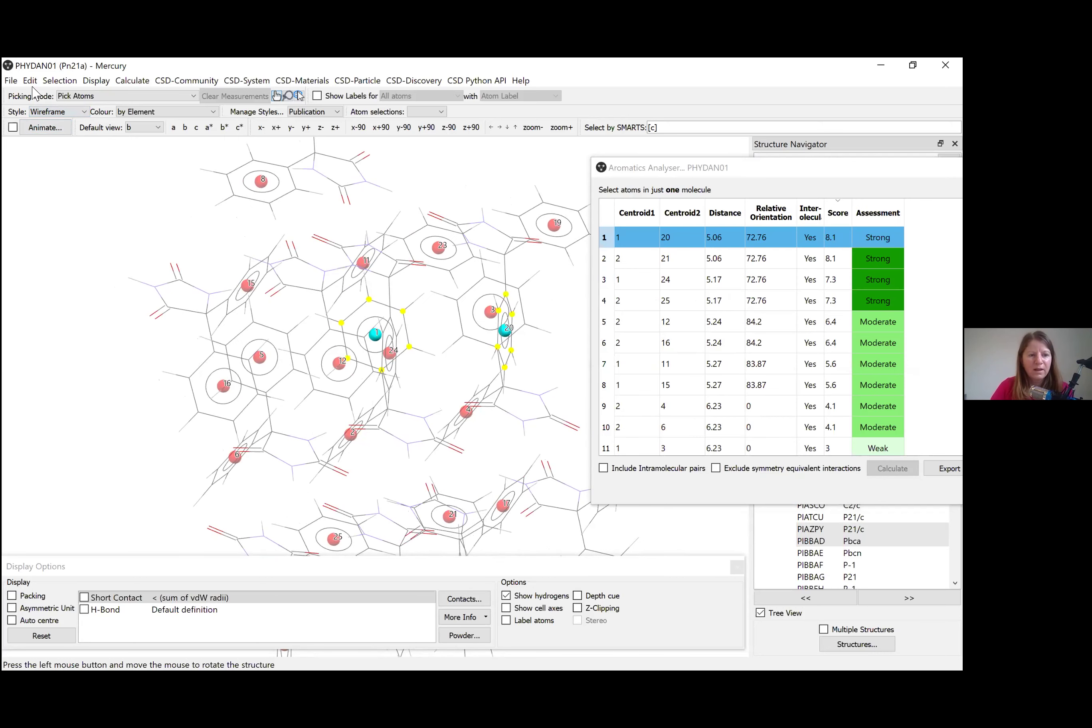
click(50, 113)
click(65, 134)
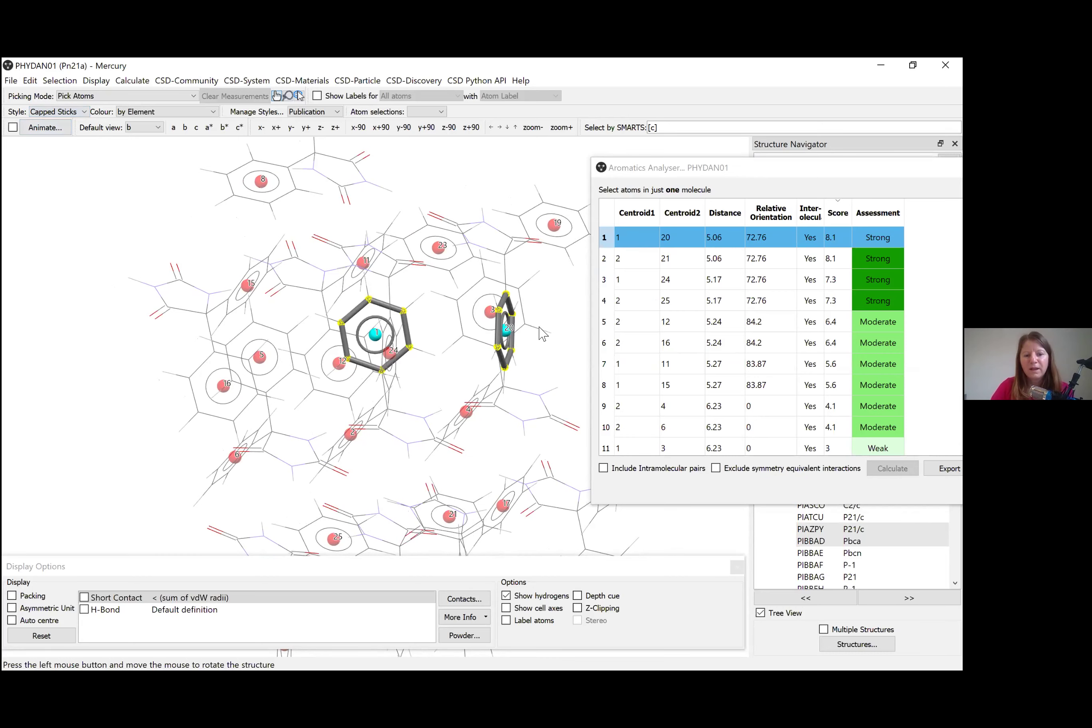
Examine the highlighted ring pair from several angles and read through the full list of PHYDAN01 ring interactions
drag(397, 310, 311, 306)
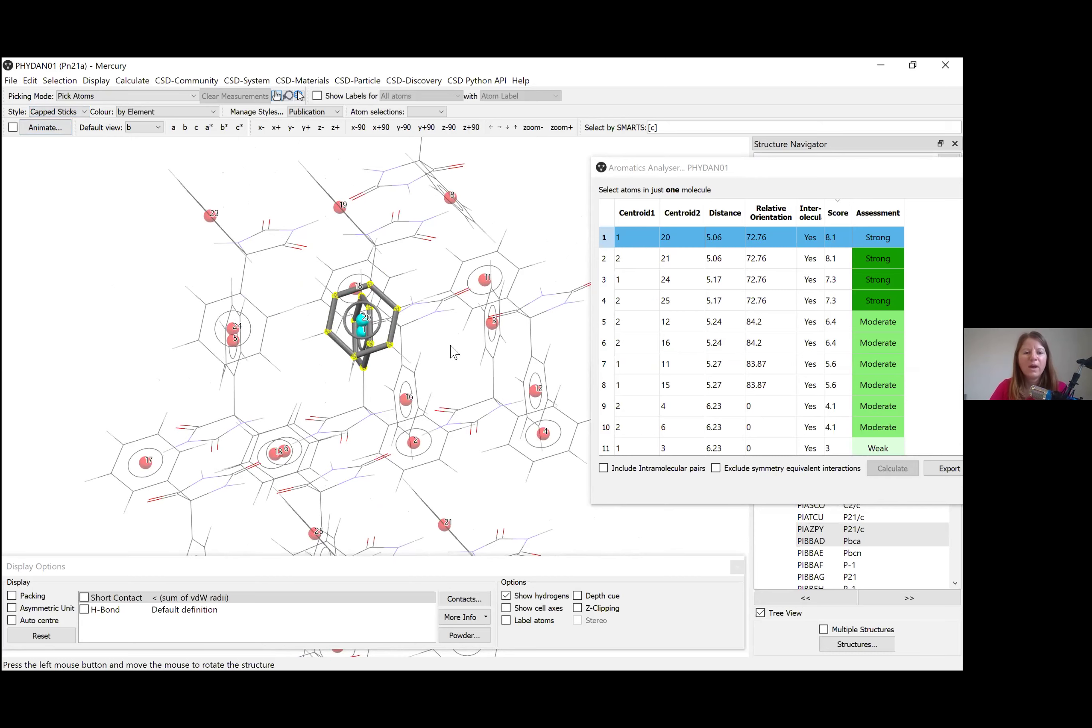
drag(286, 279, 132, 375)
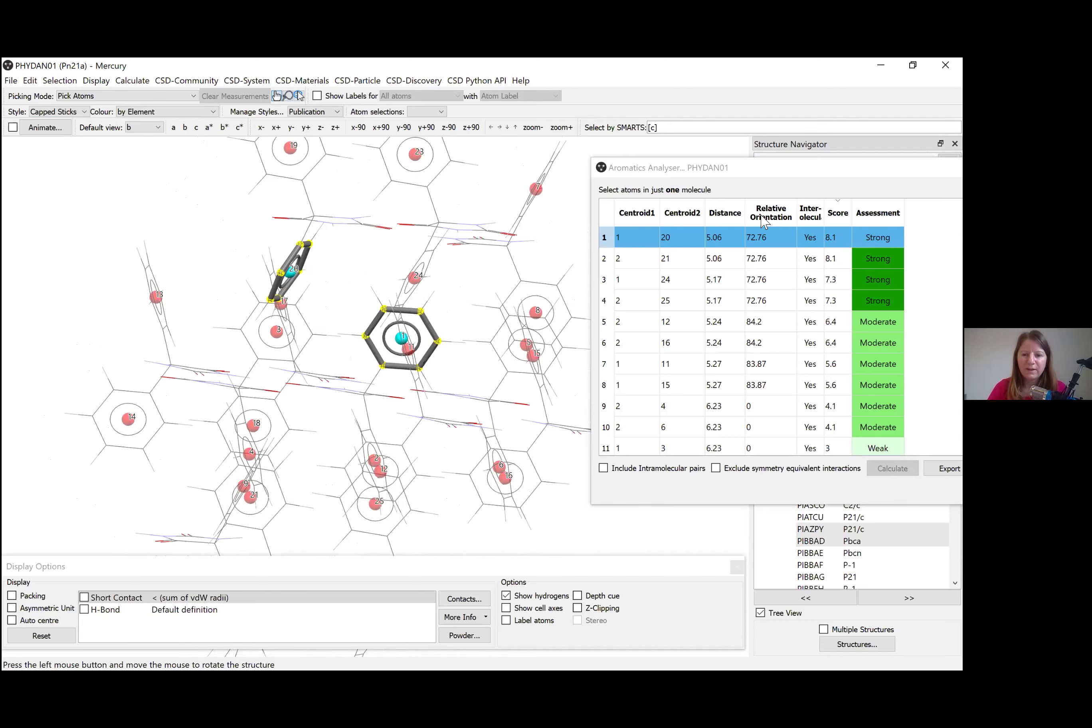
drag(812, 176, 525, 145)
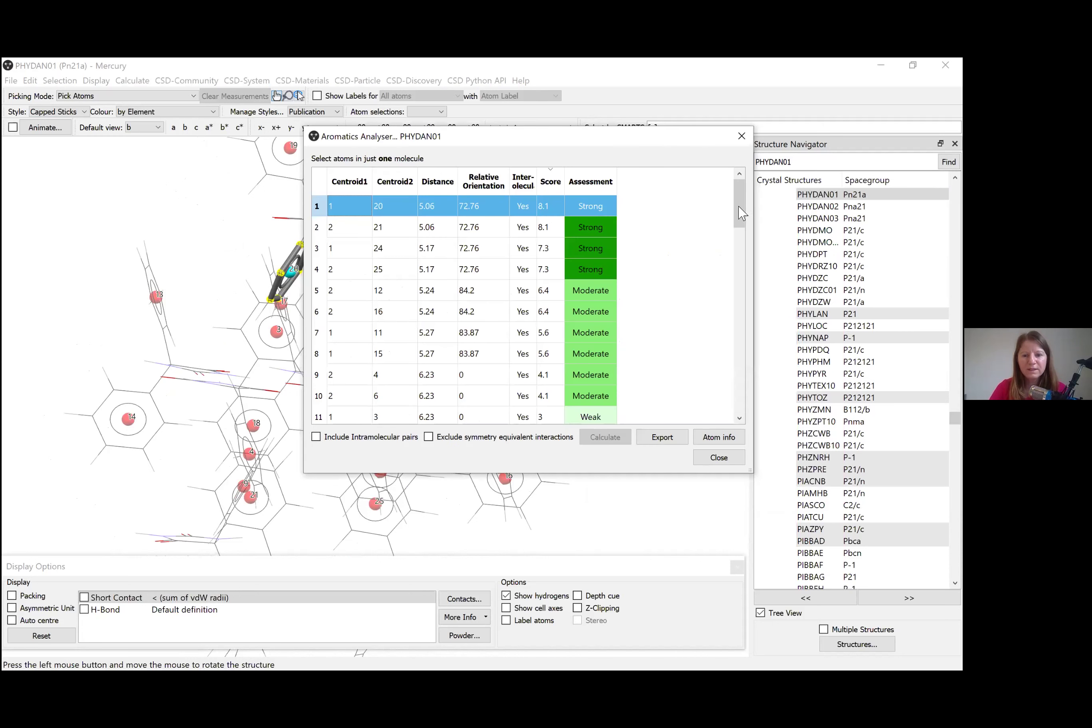
scroll(743, 404, down, 12)
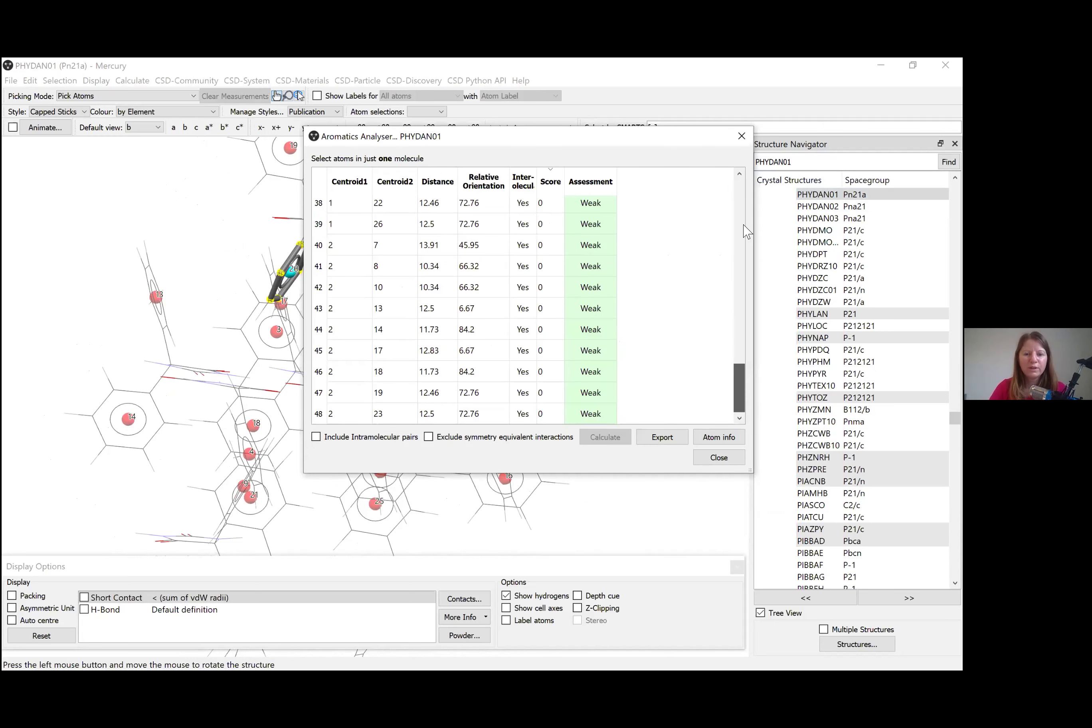
scroll(743, 224, up, 12)
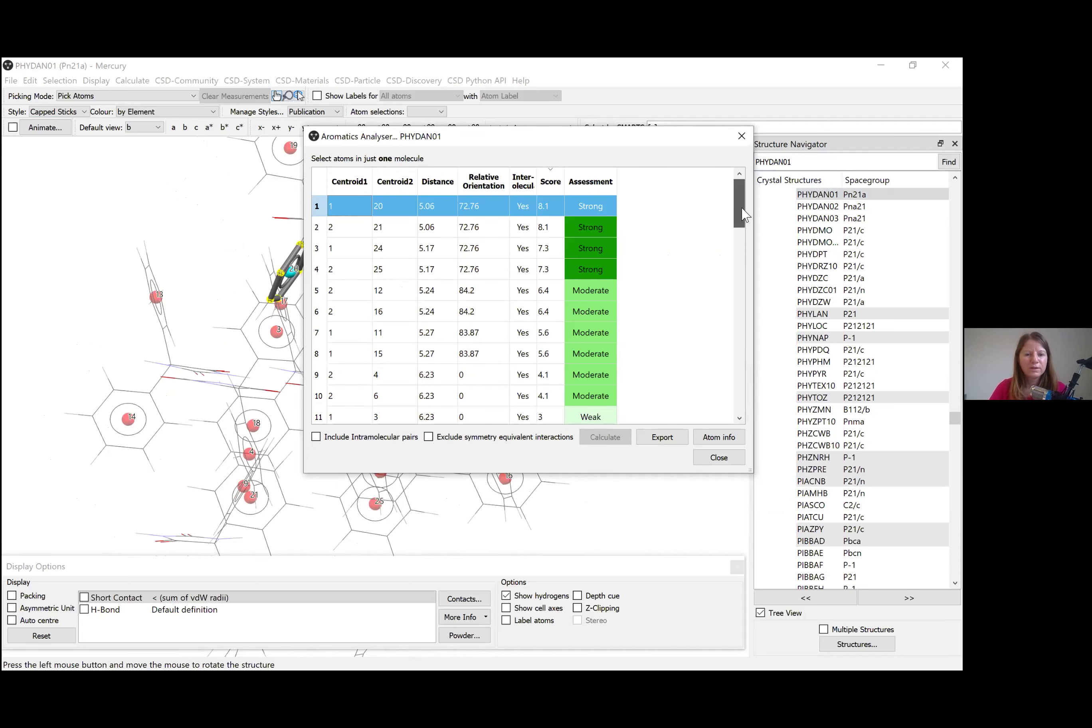
Place the analyser window clear of the highlighted ring pair and make it taller to show more result rows
drag(704, 141, 877, 167)
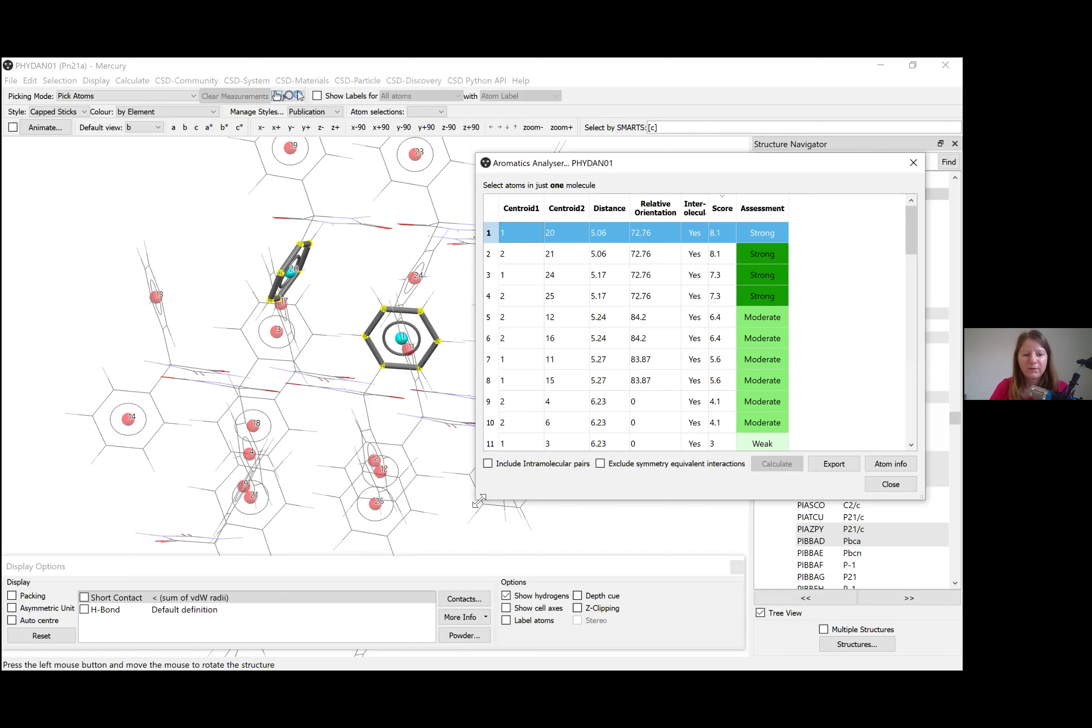
drag(478, 500, 478, 527)
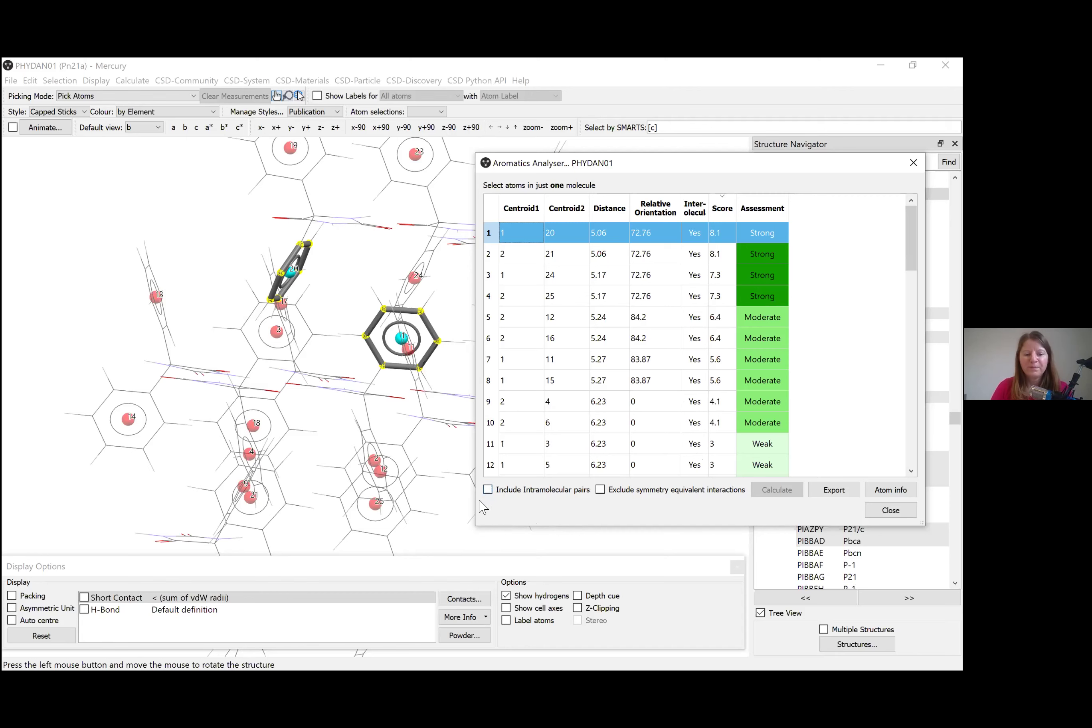
drag(714, 423, 759, 338)
click(799, 330)
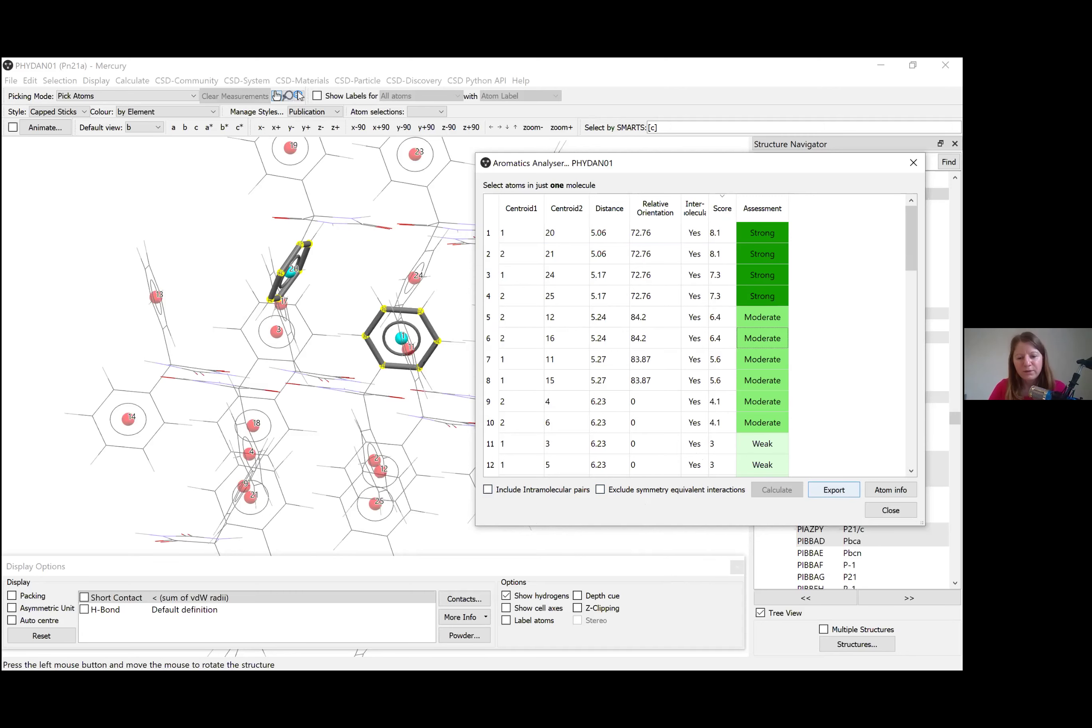
Open the CSV export dialog for the PHYDAN01 interaction results and cancel it without saving
click(834, 490)
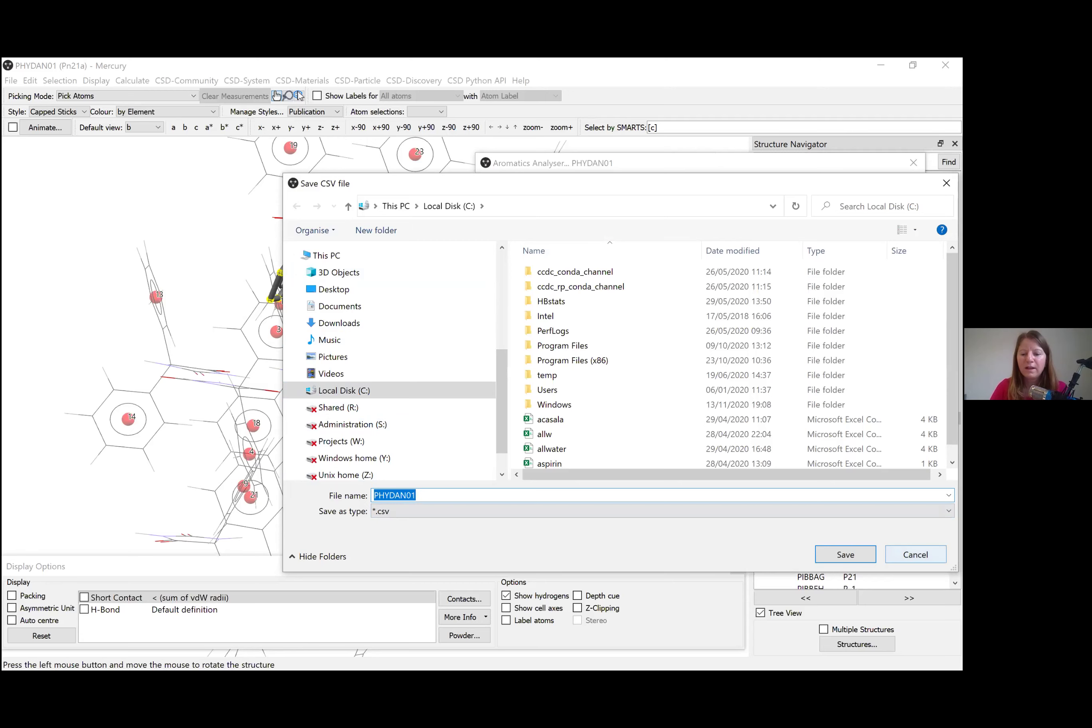
click(916, 555)
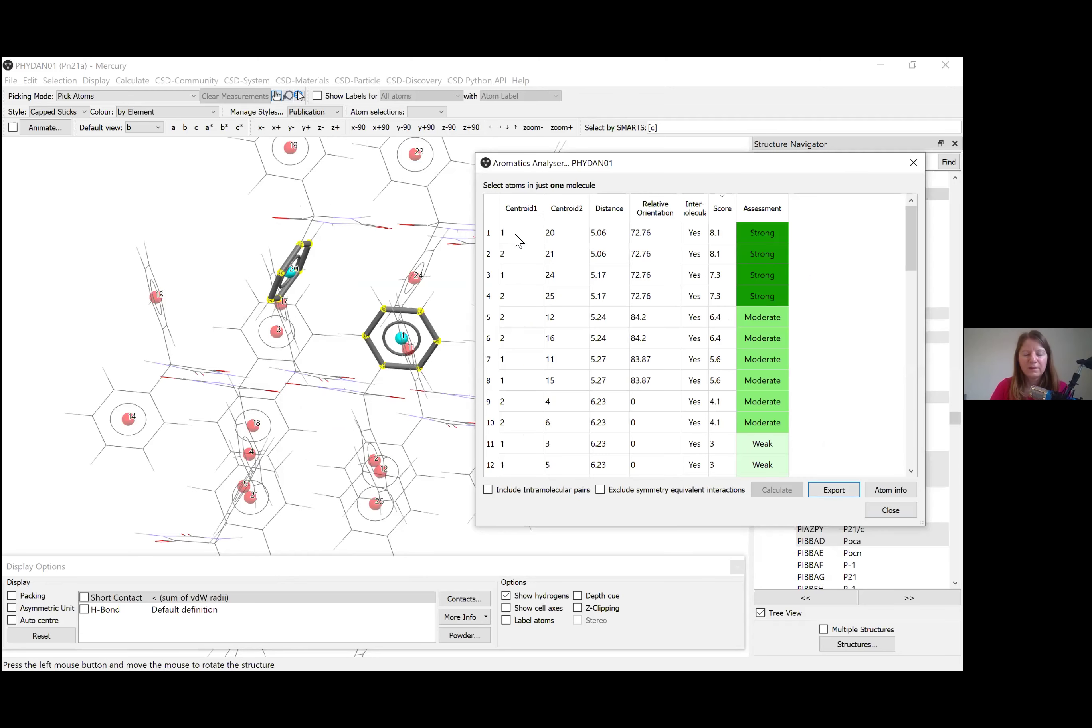
Highlight the interaction between centroids 1 and 24 and inspect its atom-to-atom distances in an enlarged atom info window
click(519, 239)
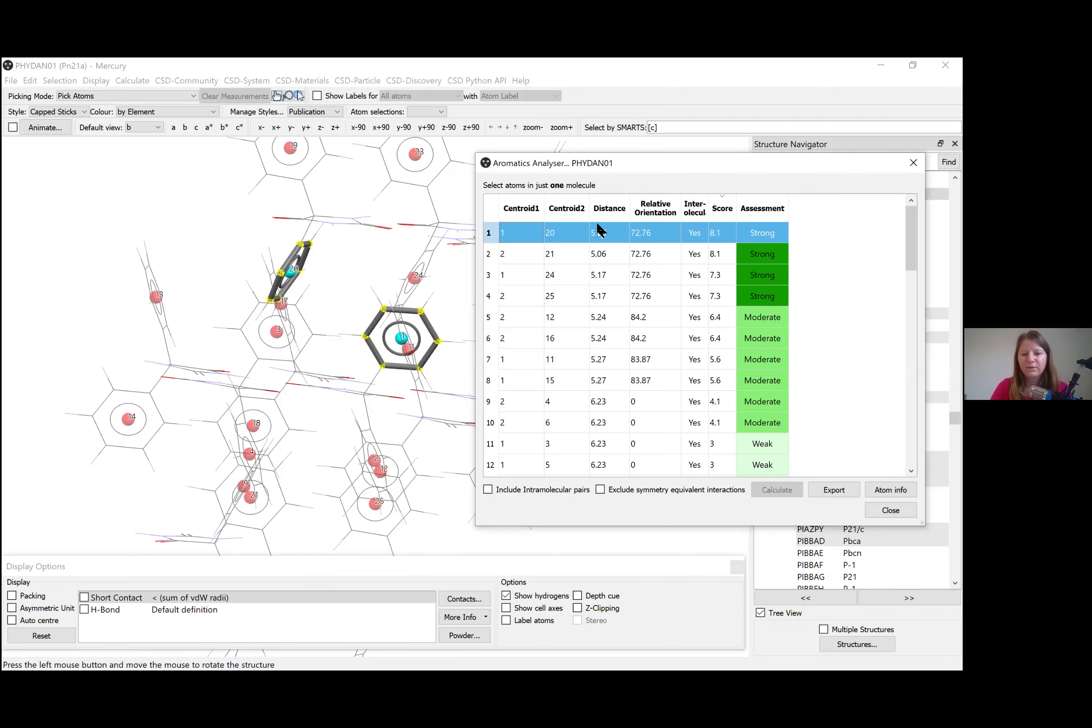
click(514, 282)
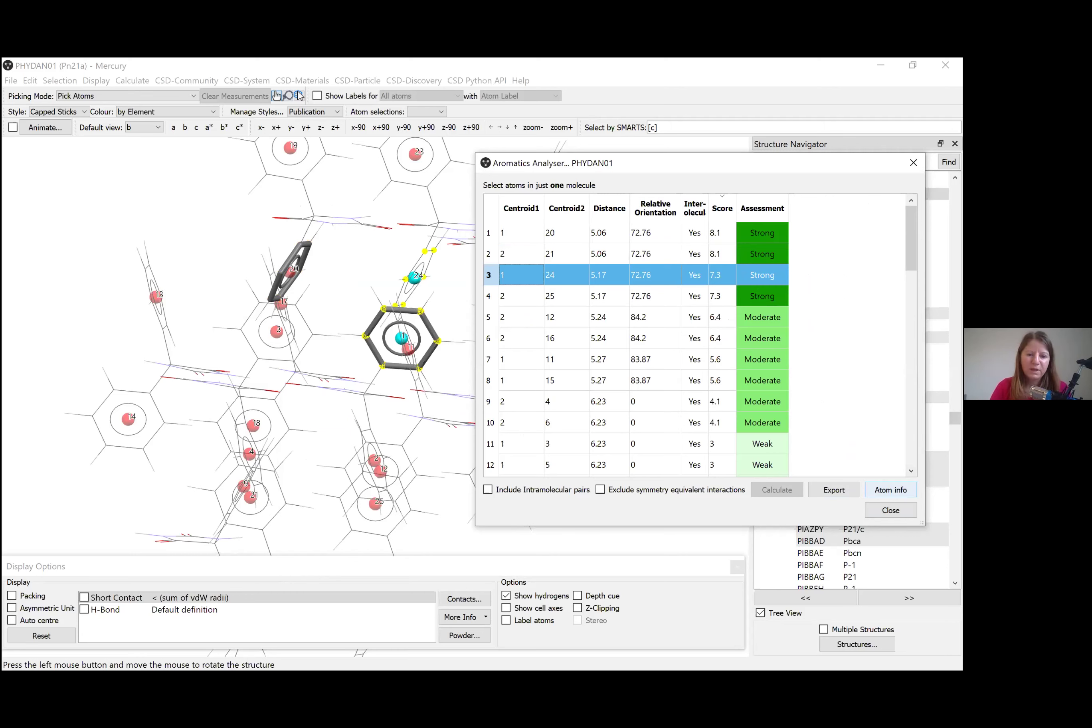
click(891, 489)
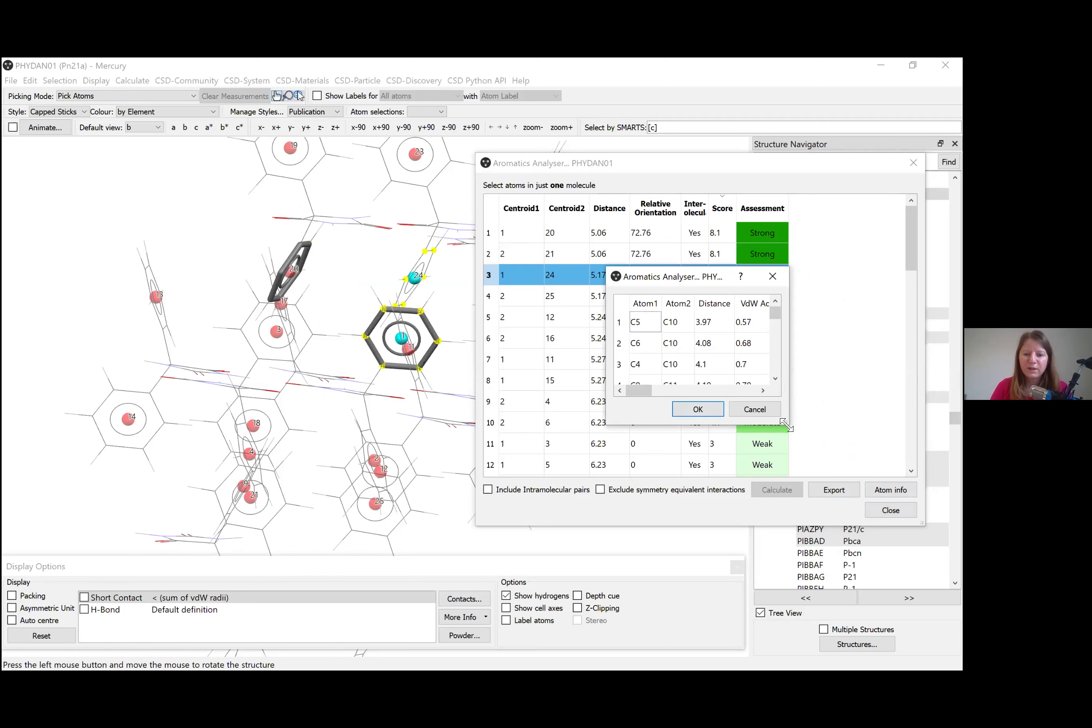
drag(785, 423, 925, 559)
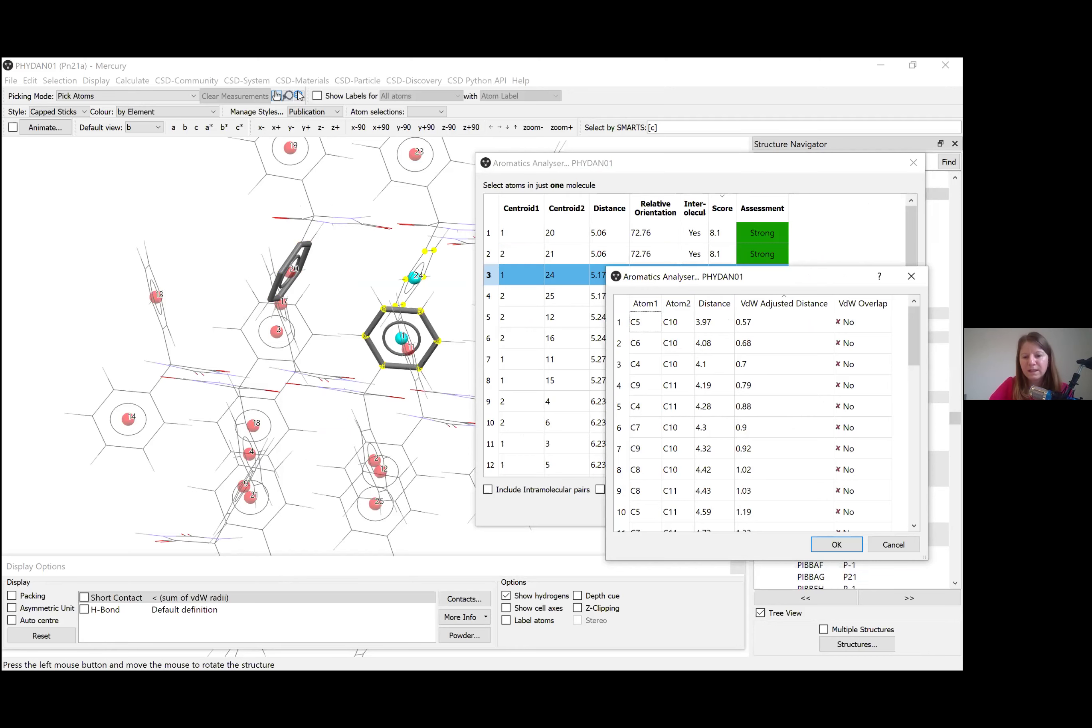
click(893, 545)
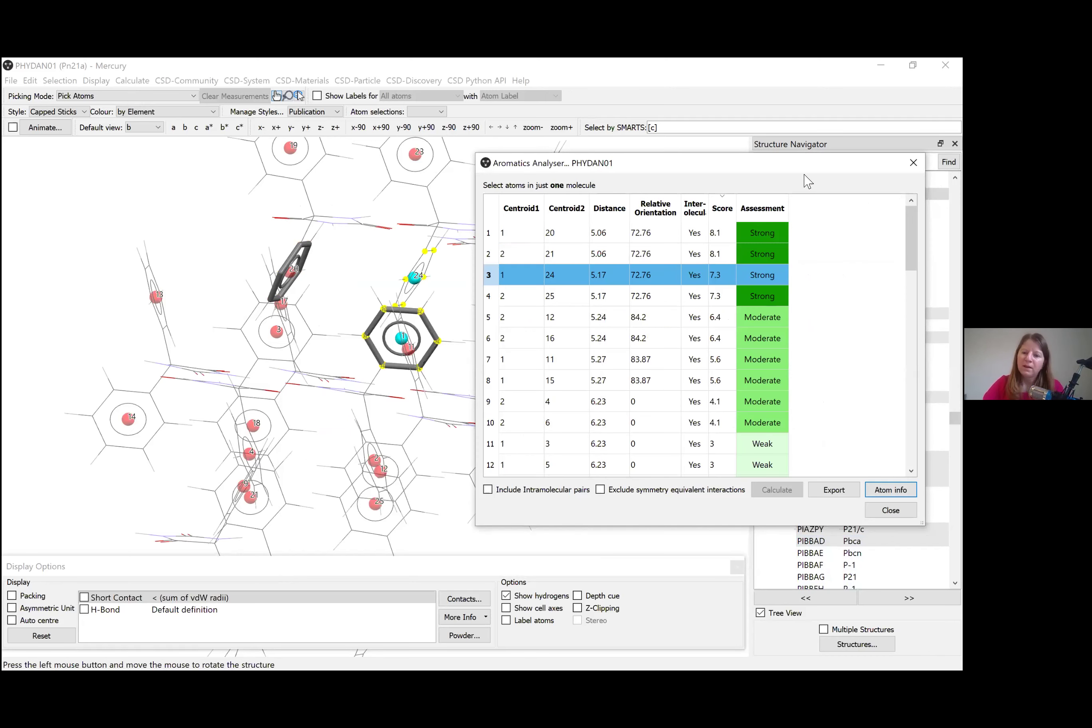
Load structure ESTRON11 from the structure list and position the analyser window clear of its molecule
drag(806, 162, 546, 162)
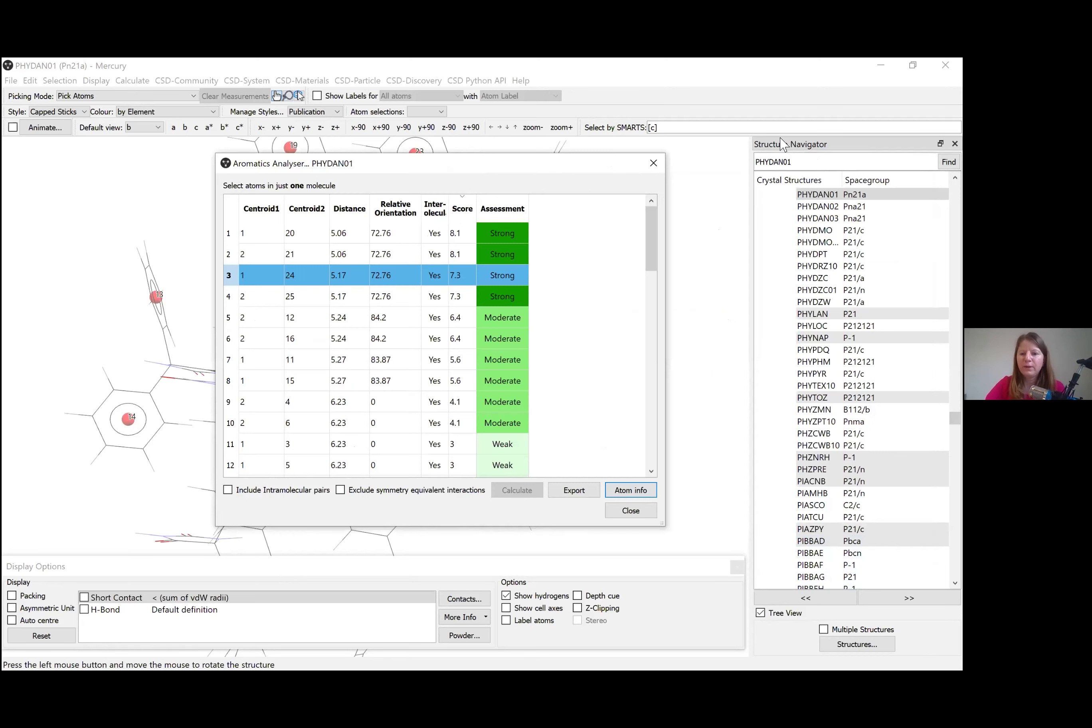
drag(801, 162, 724, 161)
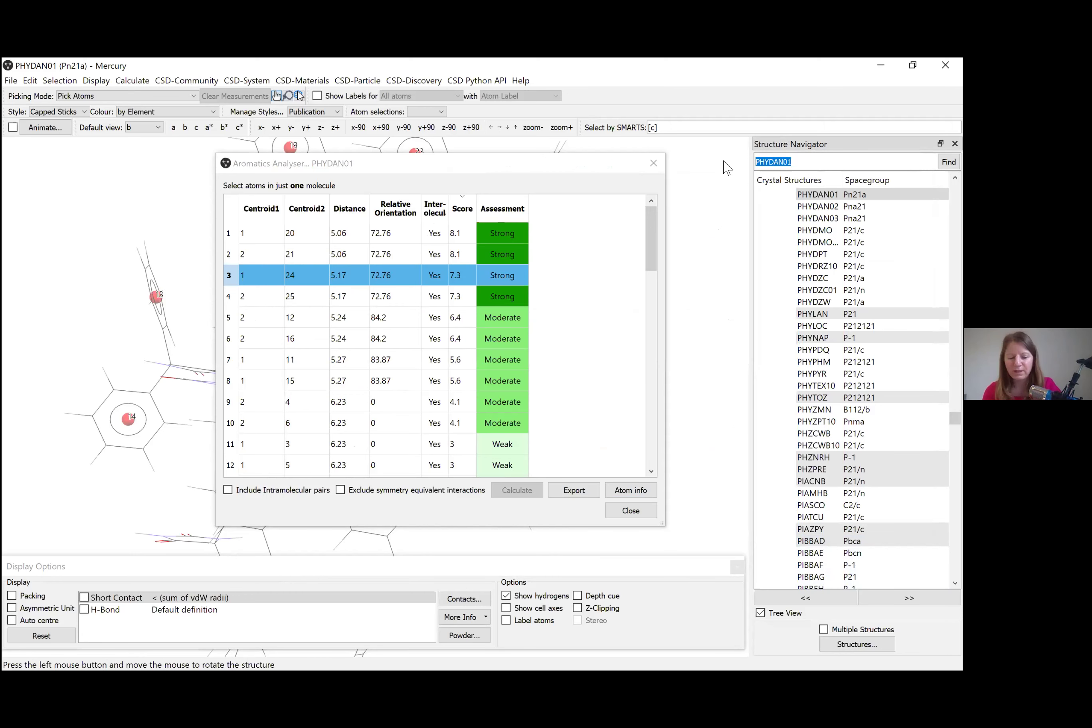
text(ESTR)
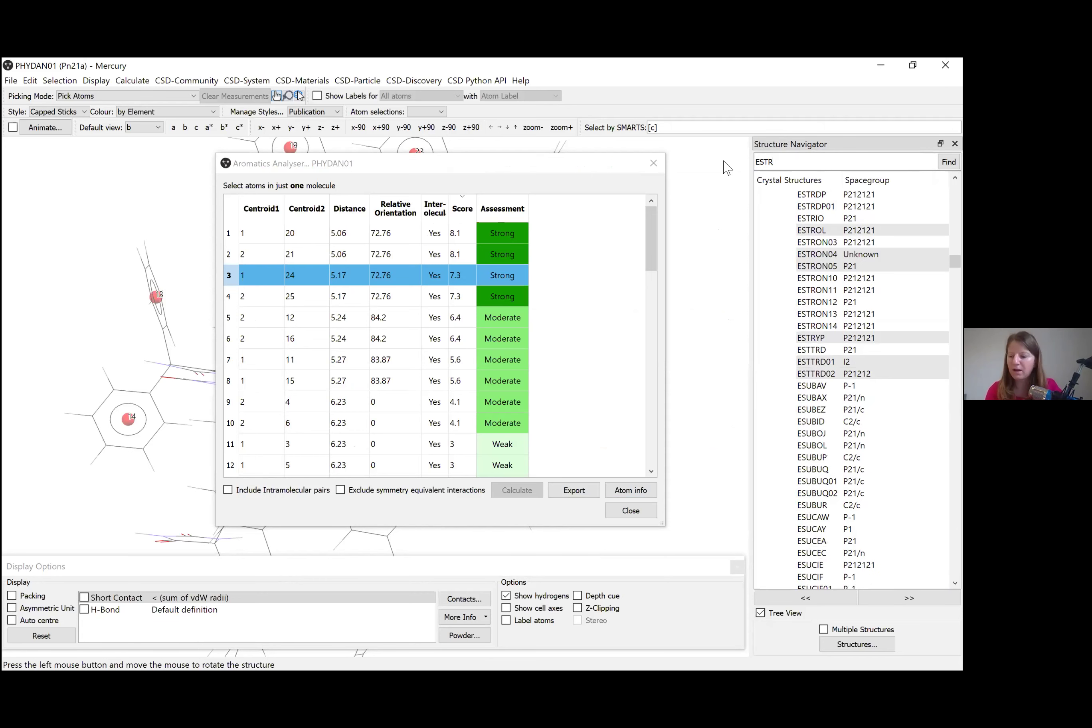
text(ON11)
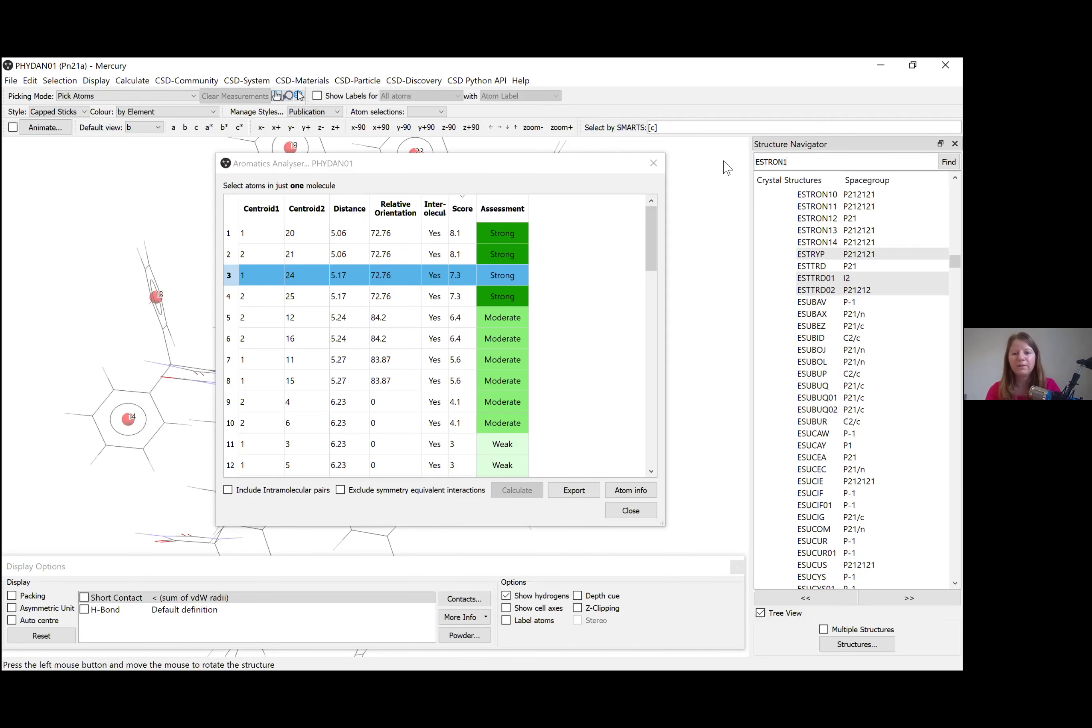
drag(437, 167, 720, 165)
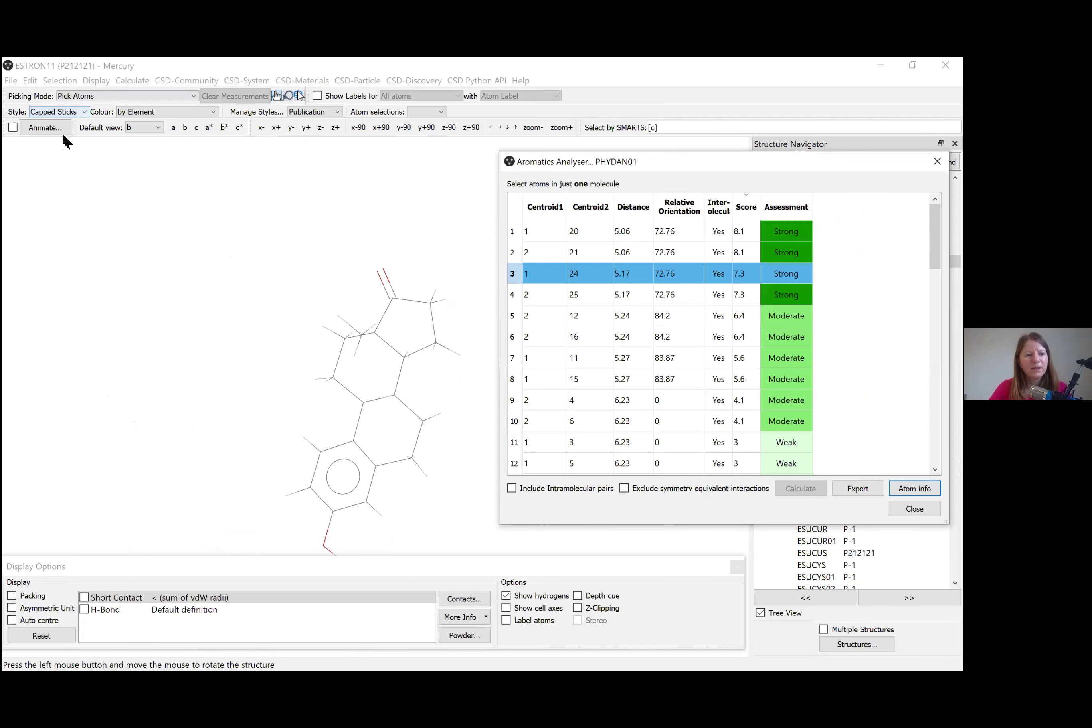
Display the ESTRON11 molecule in Capped Sticks style and orient it lengthwise, fully clear of the analyser window
click(58, 112)
click(69, 133)
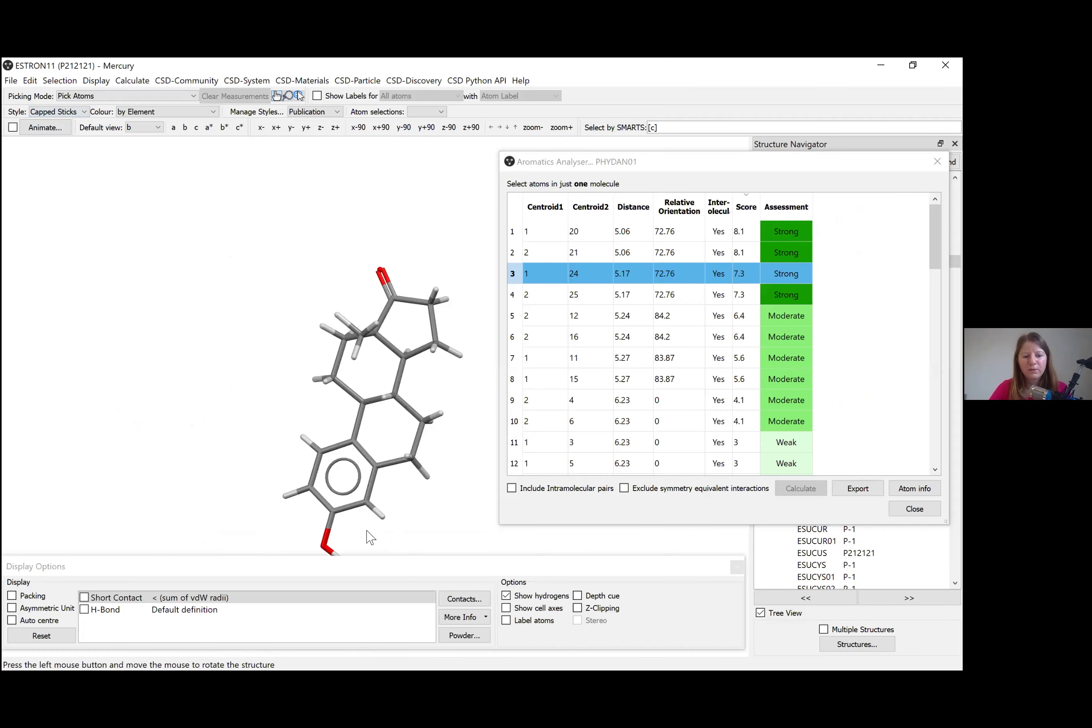
drag(383, 511, 313, 559)
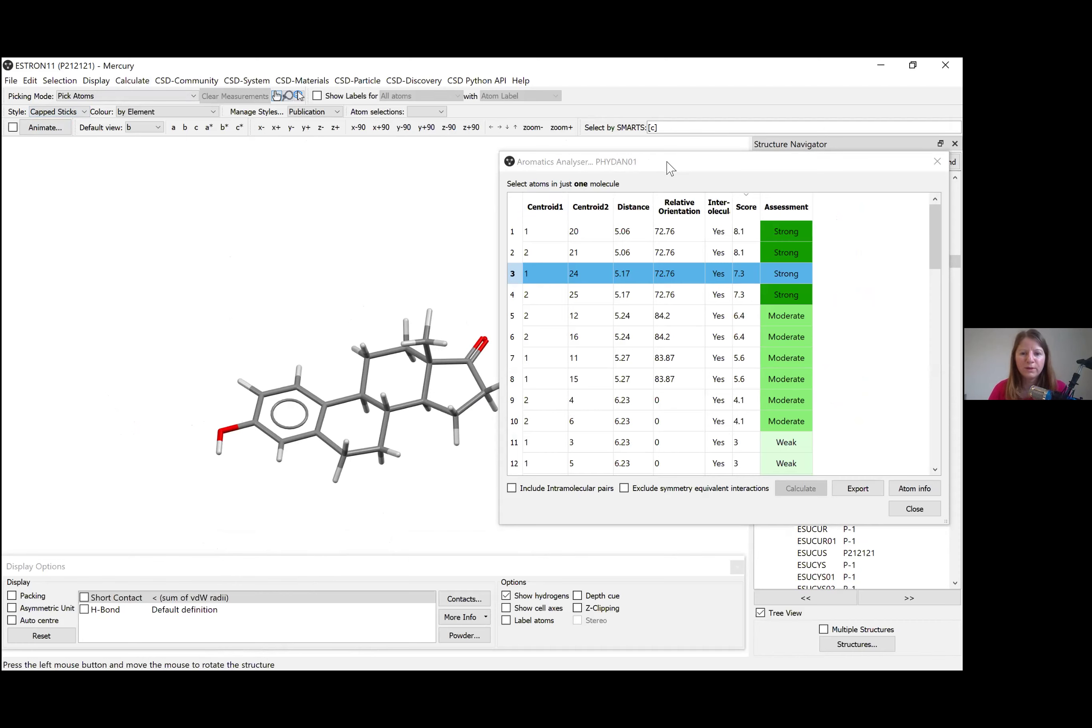
drag(605, 168, 592, 167)
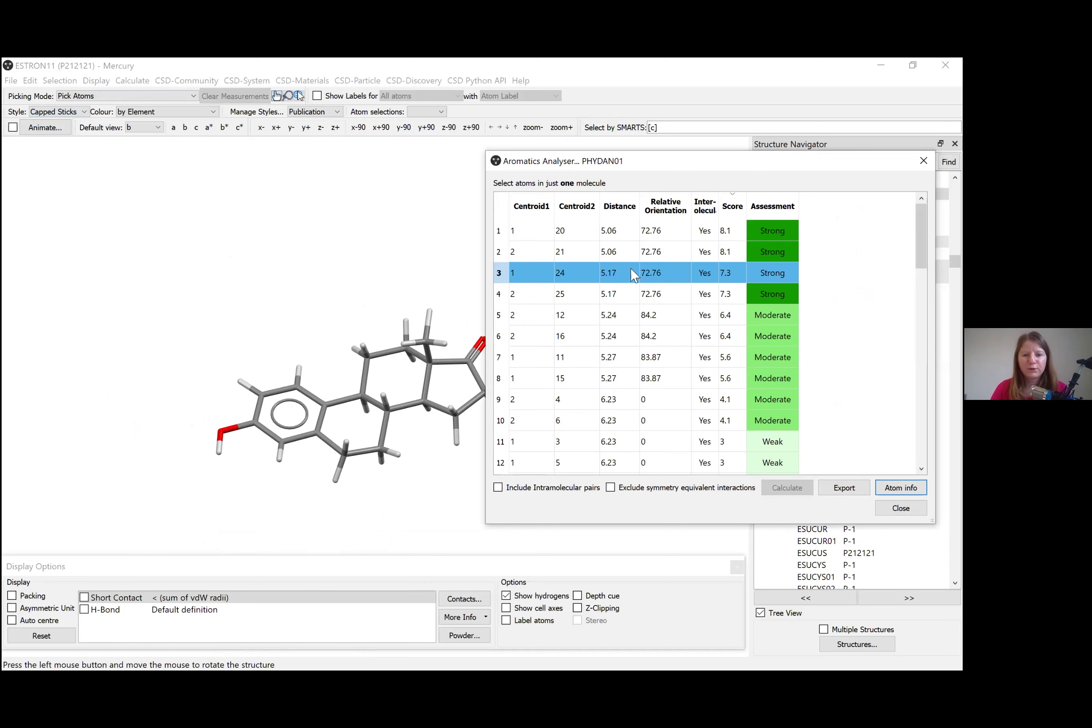
drag(676, 161, 677, 162)
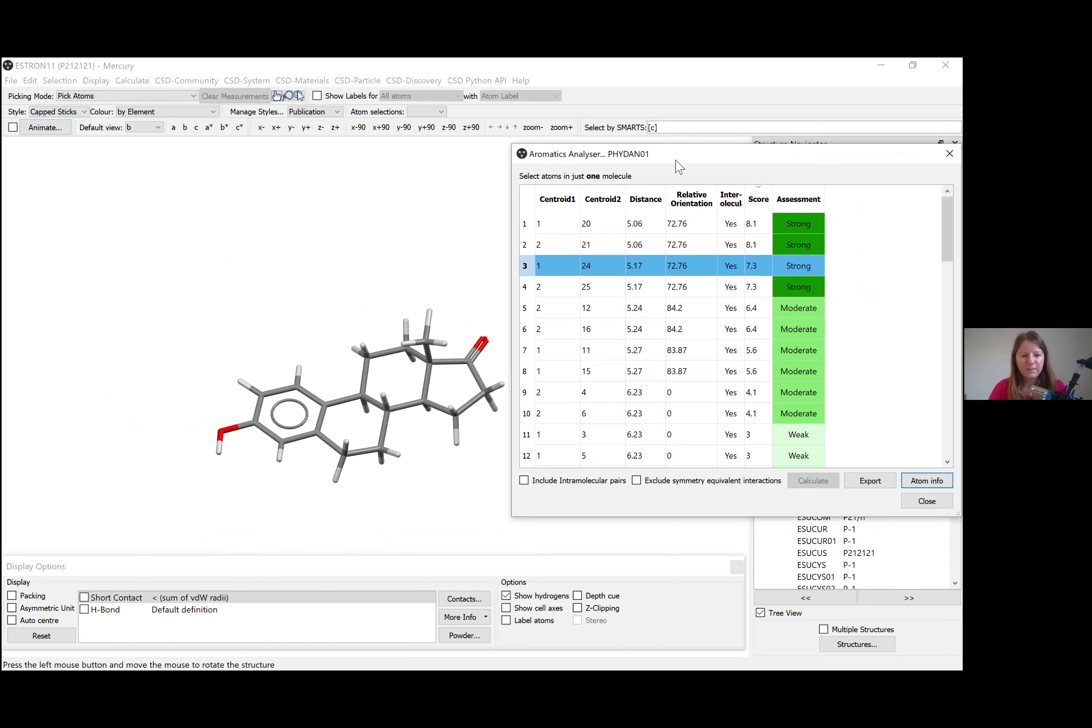
Select the whole ESTRON11 molecule and calculate its aromatic ring interactions, then move the results window off the structure list
double_click(285, 446)
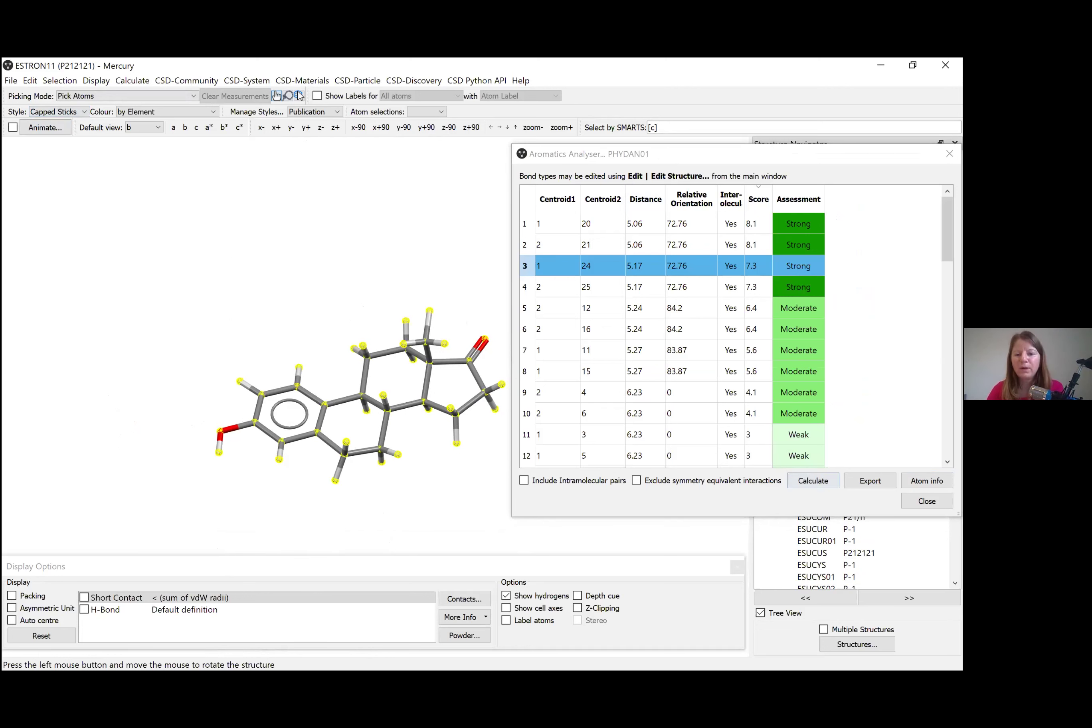
click(815, 481)
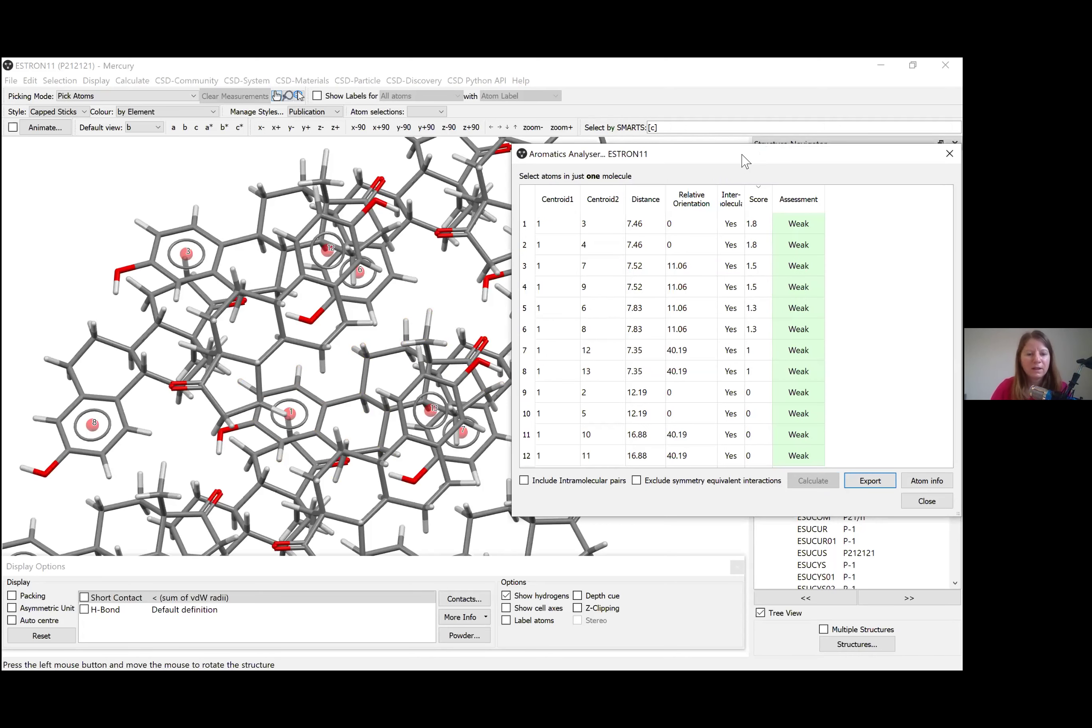
drag(742, 158, 729, 165)
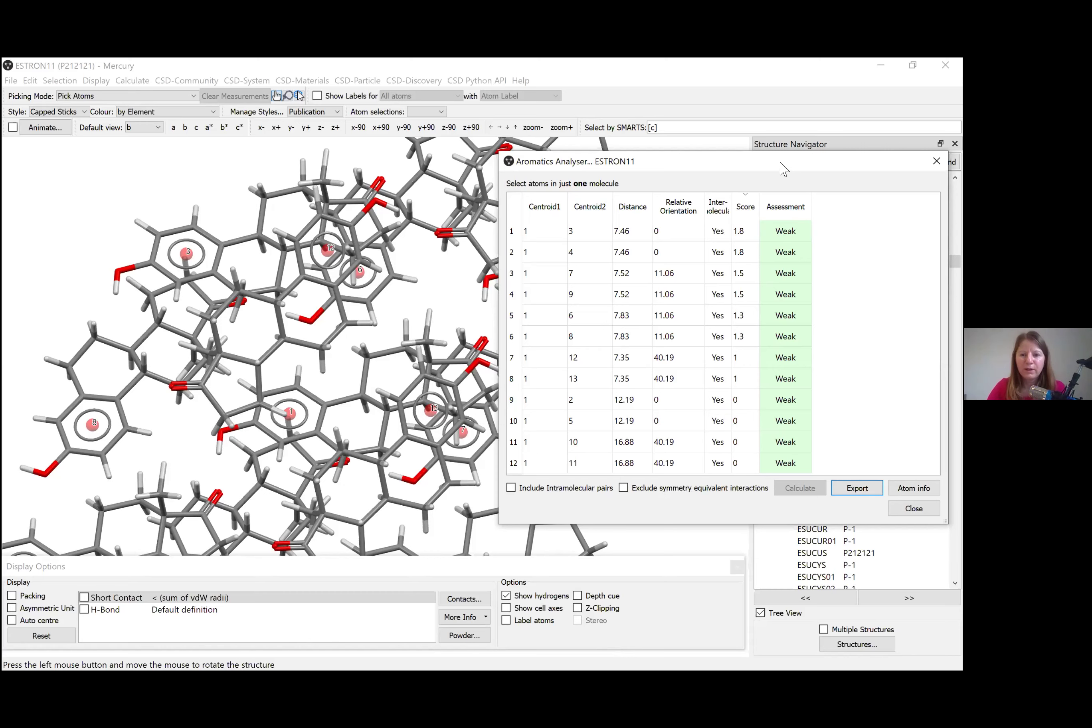
drag(780, 168, 636, 171)
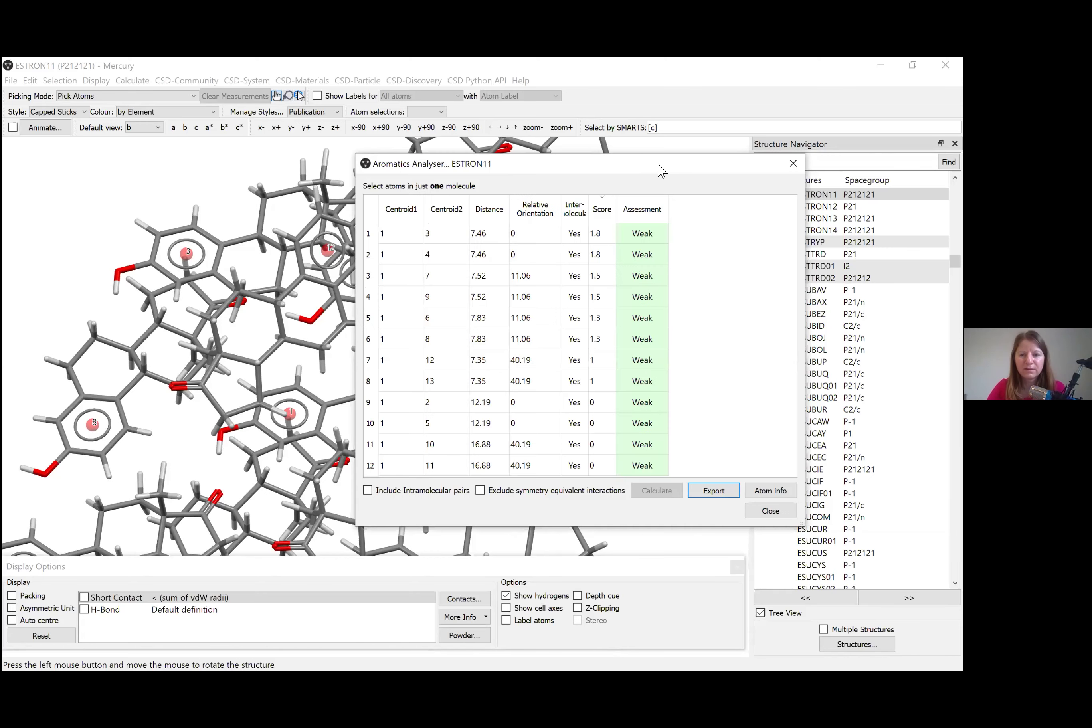